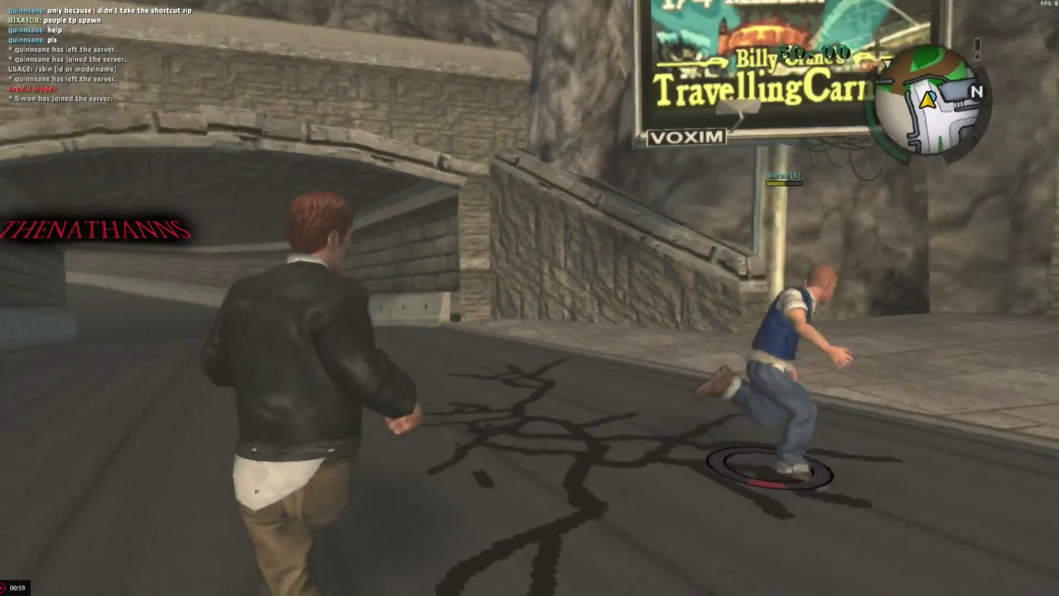
{"action": "key", "text": "w"}
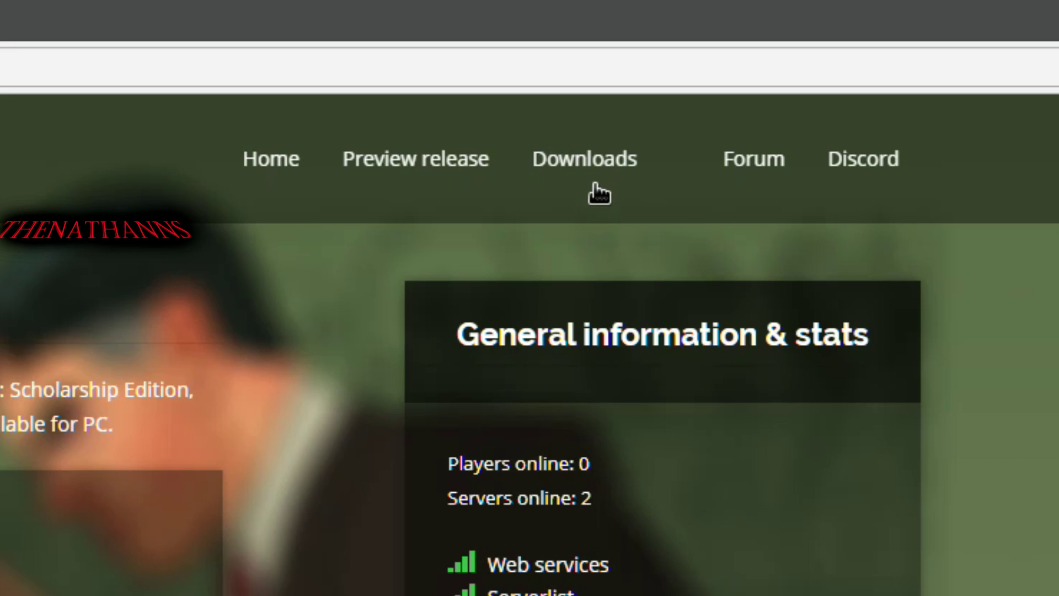
- Download the 0.1 preview1 client from the Bully Multiplayer site and open the archive bullymp01_client_preview1.zip
{"action": "left_click", "coordinate": [711, 69]}
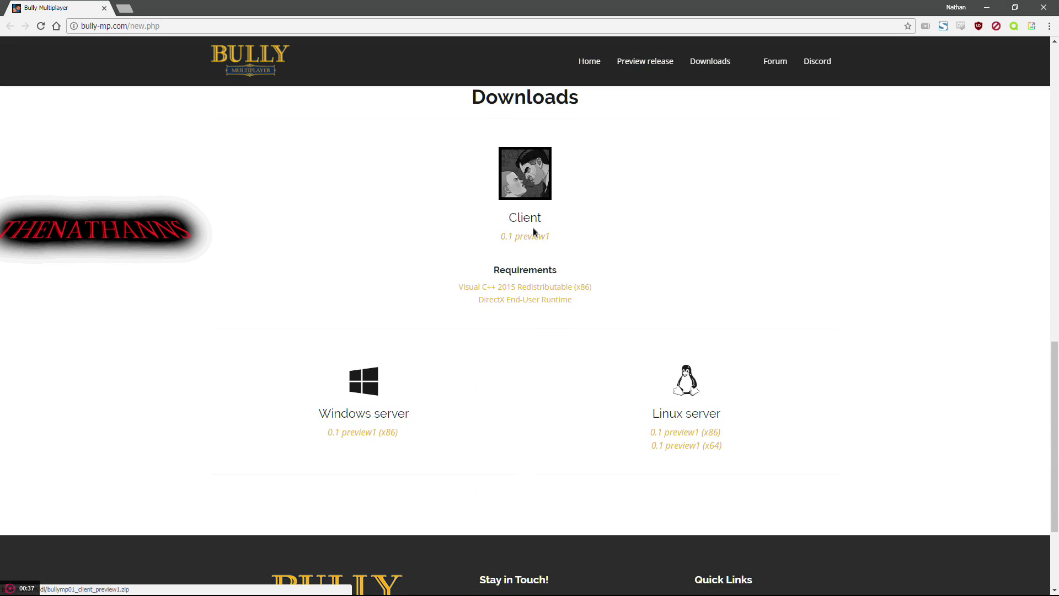
{"action": "left_click", "coordinate": [532, 235]}
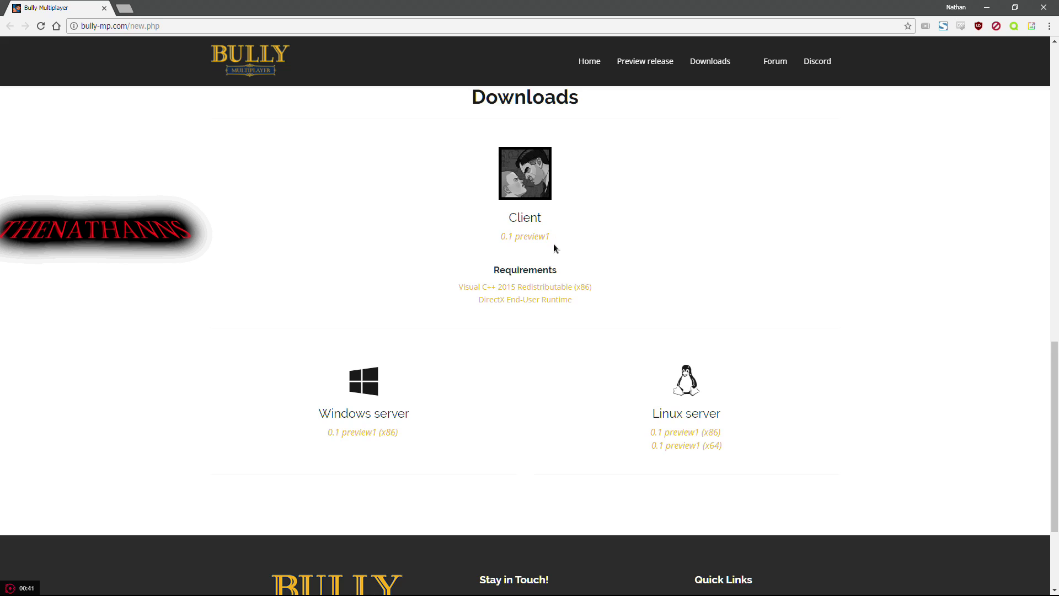
{"action": "left_click", "coordinate": [535, 238]}
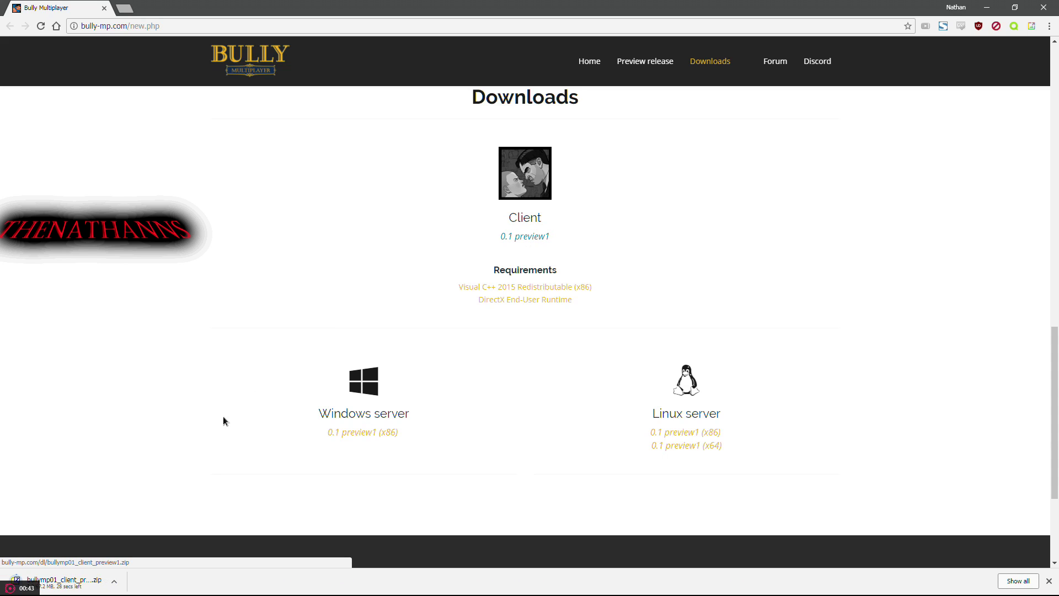
{"action": "left_click", "coordinate": [75, 586]}
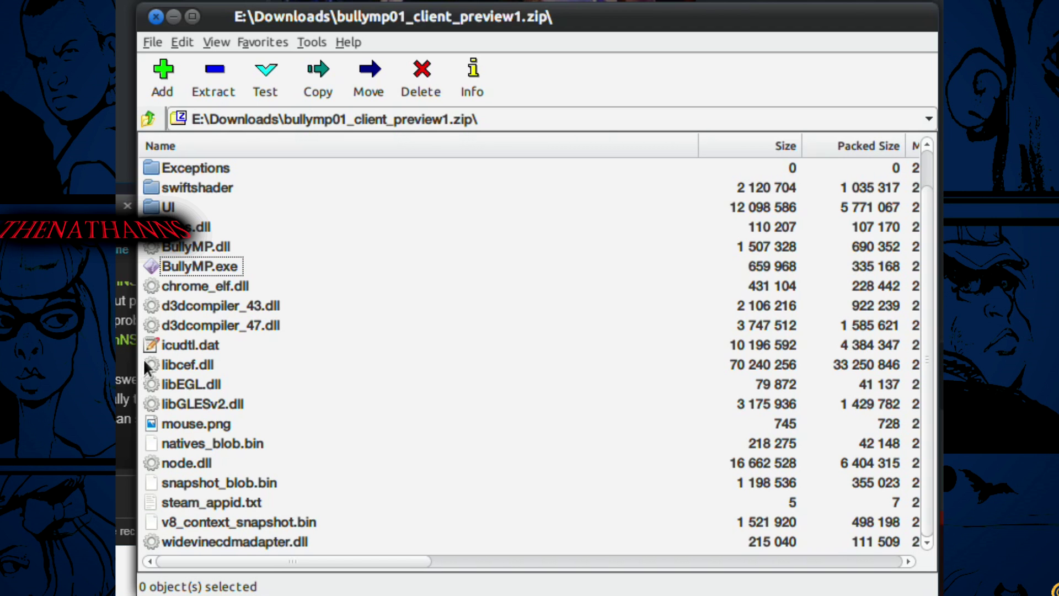
{"action": "scroll", "coordinate": [286, 381], "scroll_direction": "up", "scroll_amount": 1}
{"action": "scroll", "coordinate": [419, 375], "scroll_direction": "down", "scroll_amount": 1}
{"action": "scroll", "coordinate": [386, 364], "scroll_direction": "up", "scroll_amount": 1}
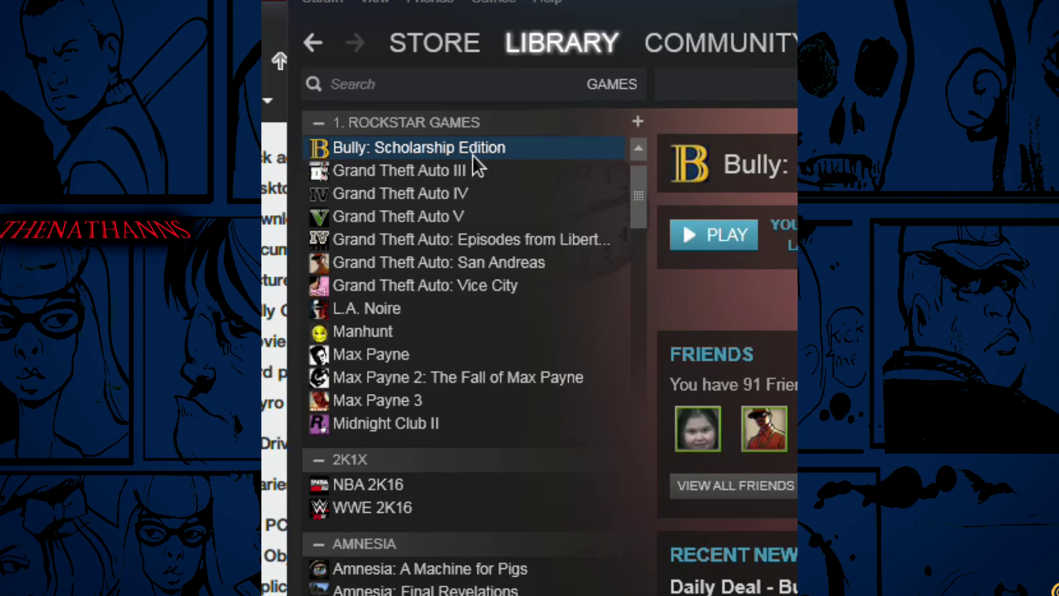
- Switch to Steam and open the local files folder of Bully: Scholarship Edition from the game's properties
{"action": "right_click", "coordinate": [246, 143]}
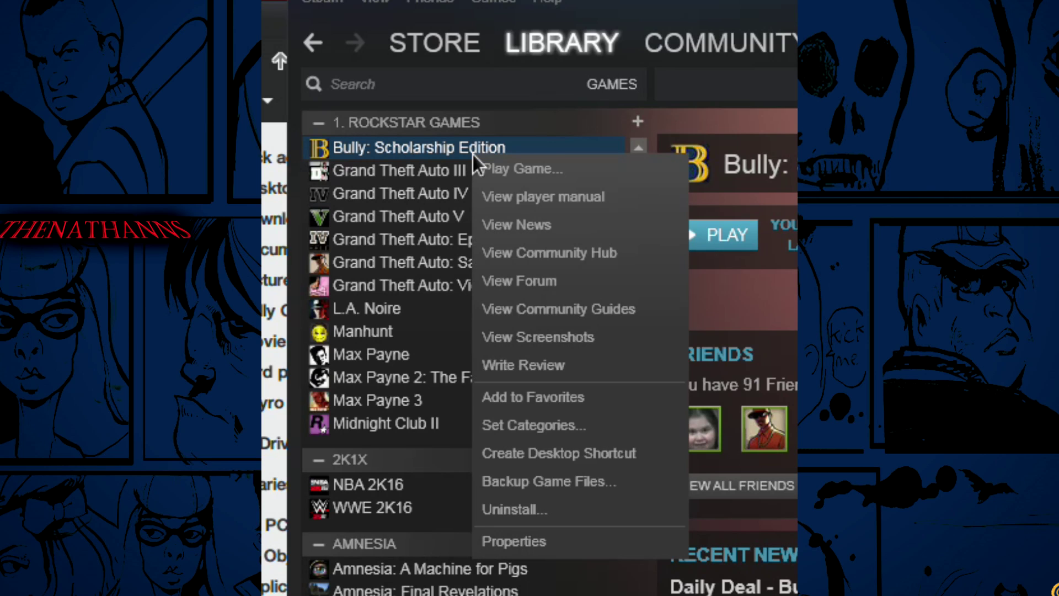
{"action": "left_click", "coordinate": [573, 539]}
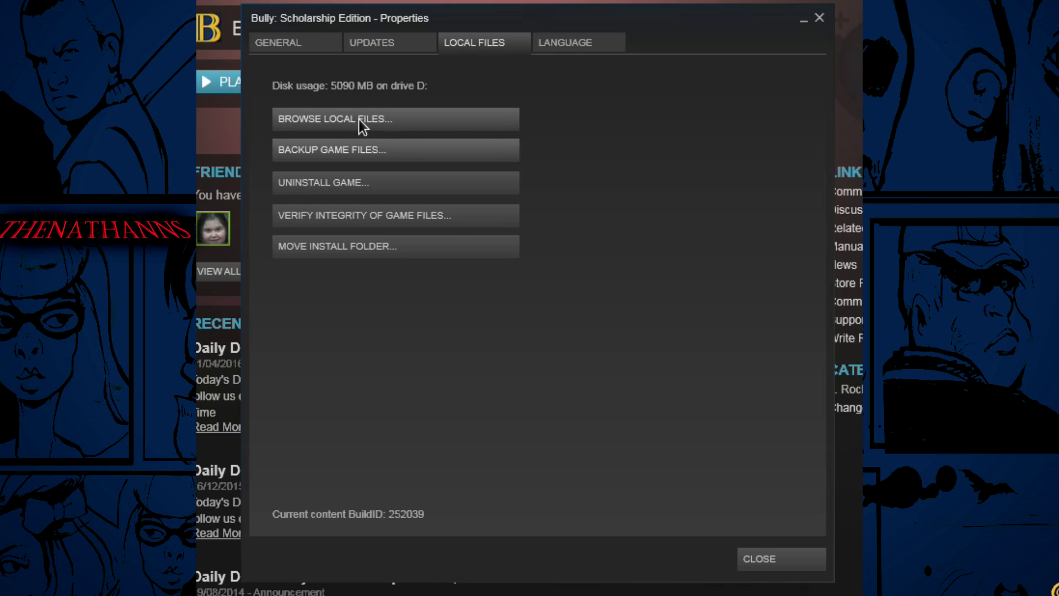
{"action": "left_click", "coordinate": [362, 127]}
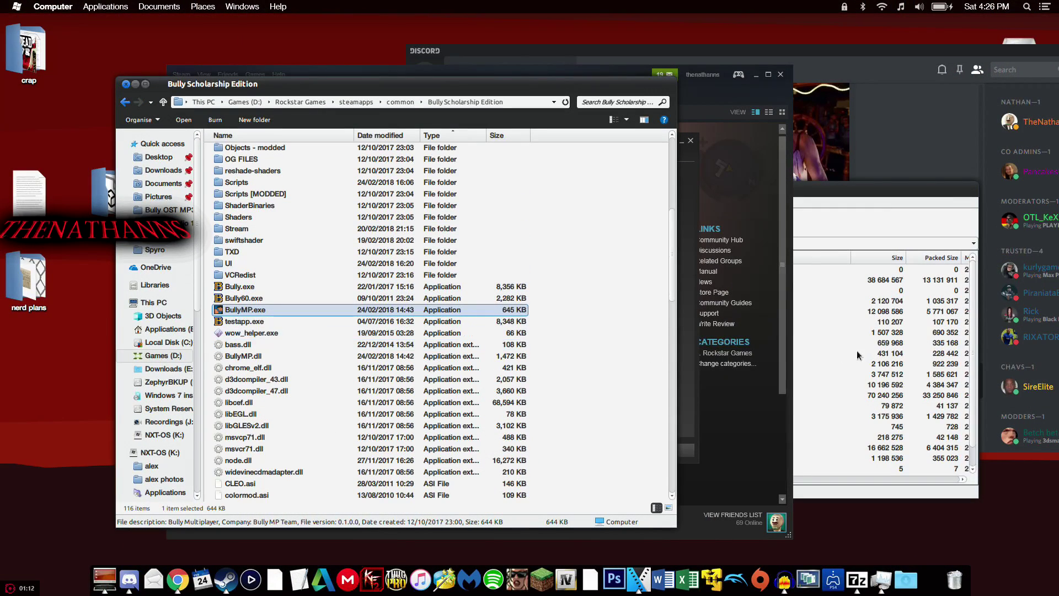
- Copy all contents of bullymp01_client_preview1.zip into the Bully Scholarship Edition folder, replacing the files with the same names
{"action": "left_click", "coordinate": [862, 346]}
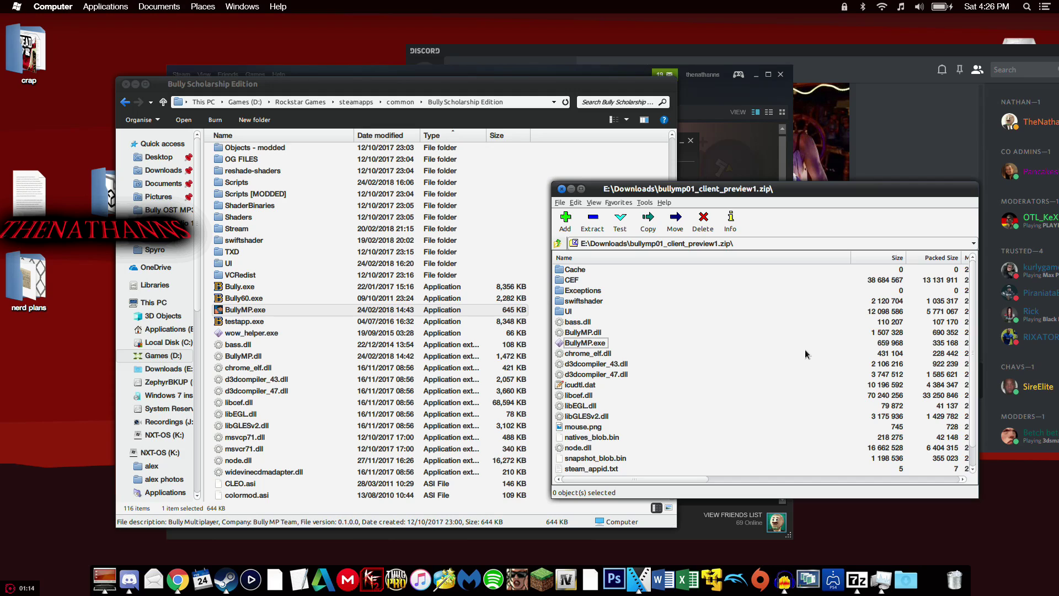
{"action": "key", "text": "ctrl+a"}
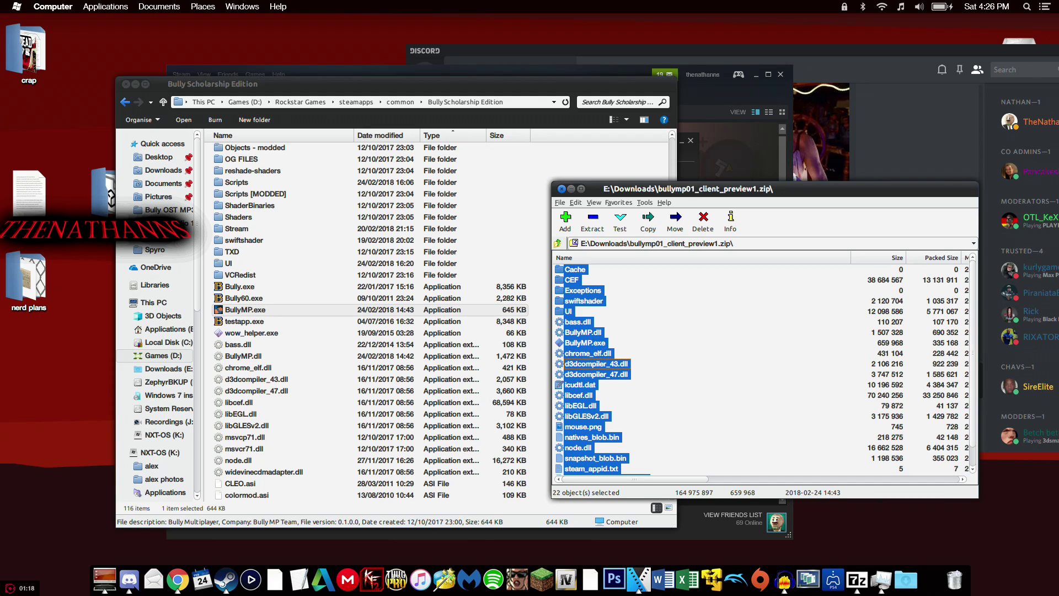
{"action": "left_click_drag", "start_coordinate": [585, 363], "coordinate": [408, 345]}
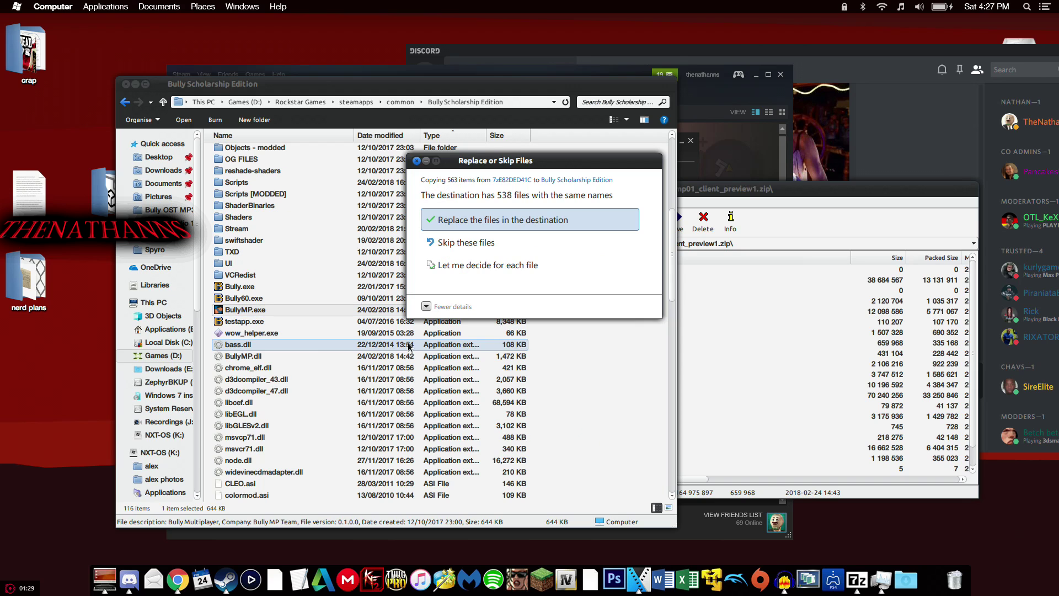
{"action": "left_click", "coordinate": [473, 220]}
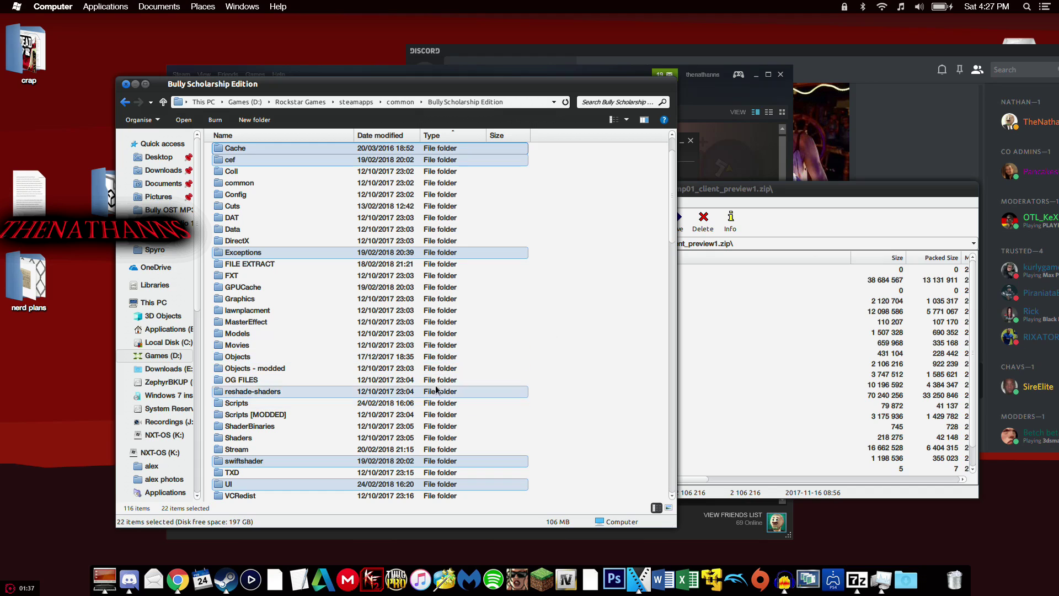
- Rename the game executable Bully.exe as Bully30.exe in the Bully Scholarship Edition folder
{"action": "scroll", "coordinate": [287, 375], "scroll_direction": "down", "scroll_amount": 5}
{"action": "left_click", "coordinate": [266, 367]}
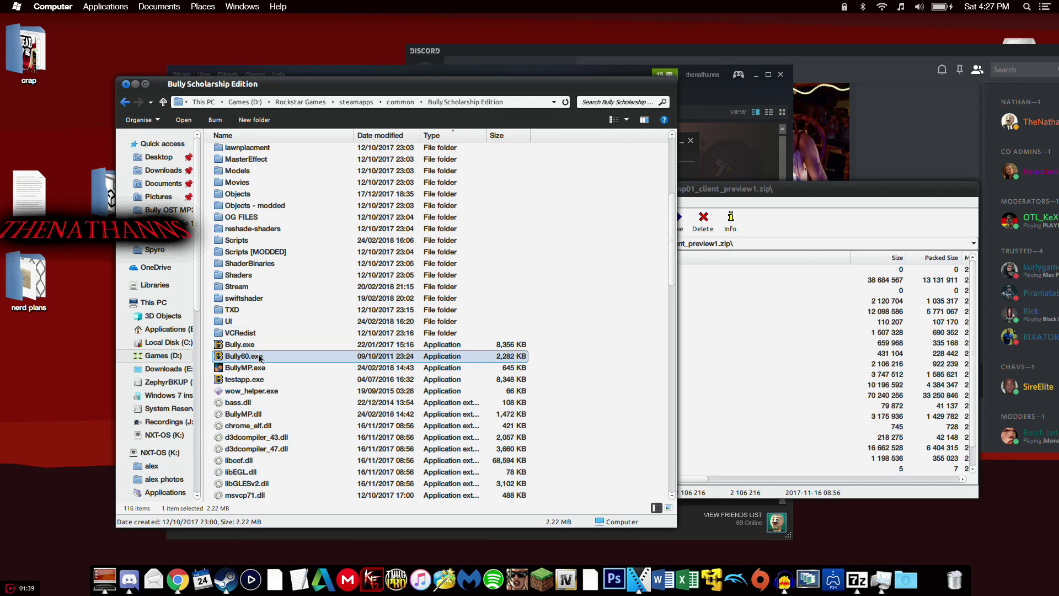
{"action": "left_click", "coordinate": [278, 357]}
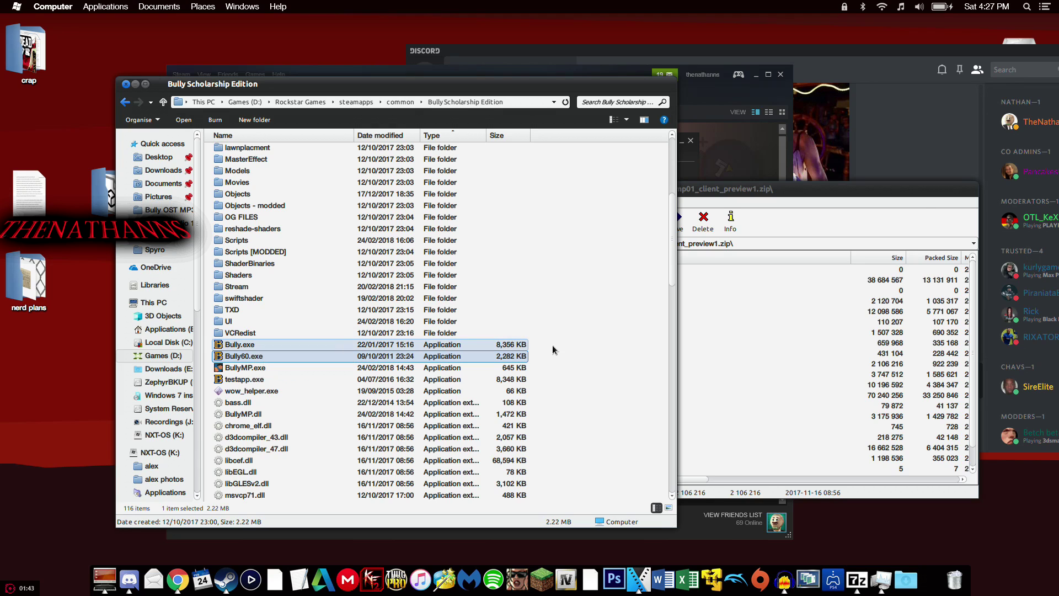
{"action": "left_click_drag", "start_coordinate": [563, 352], "coordinate": [521, 344]}
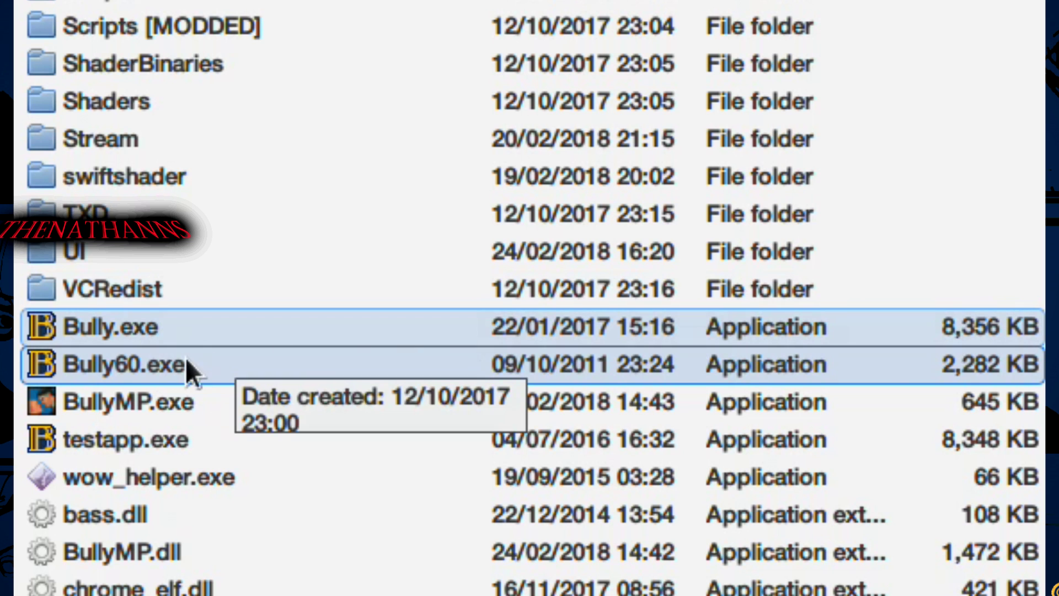
{"action": "left_click", "coordinate": [138, 366]}
{"action": "left_click", "coordinate": [122, 330]}
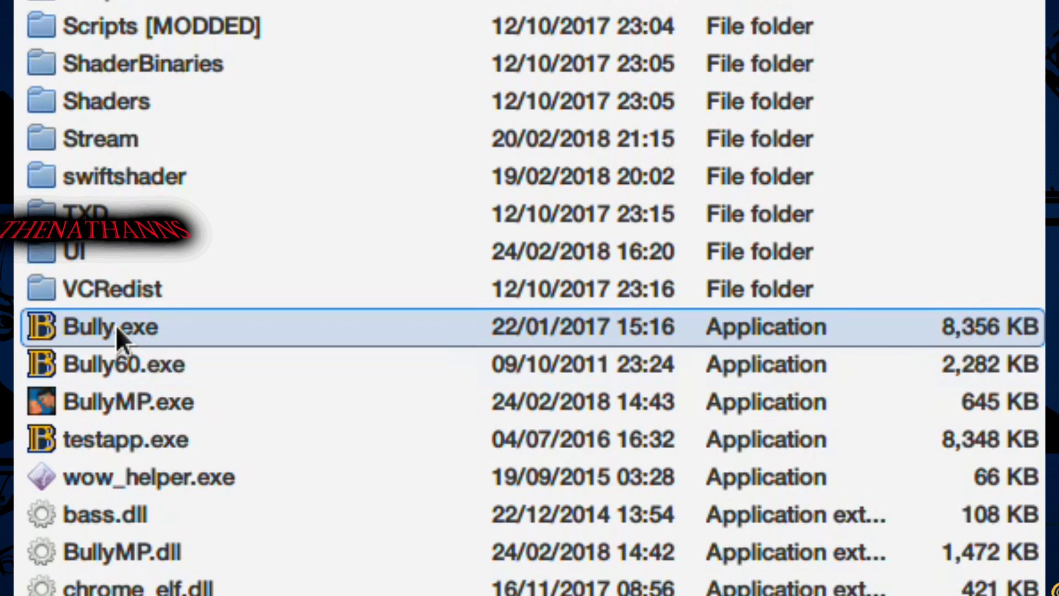
{"action": "left_click", "coordinate": [113, 327]}
{"action": "left_click", "coordinate": [112, 330]}
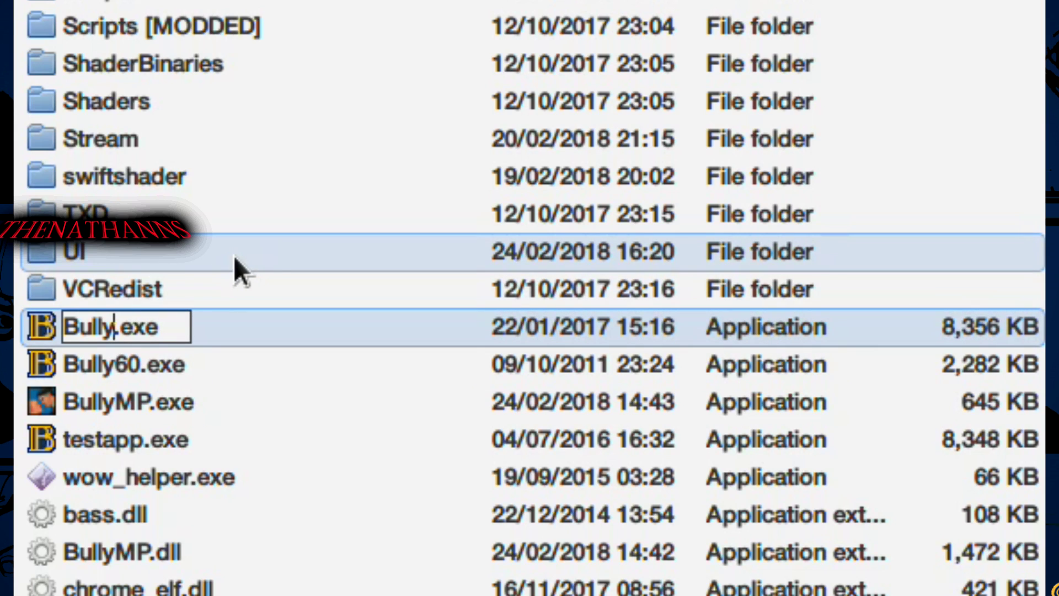
{"action": "type", "text": "30"}
{"action": "key", "text": "Return"}
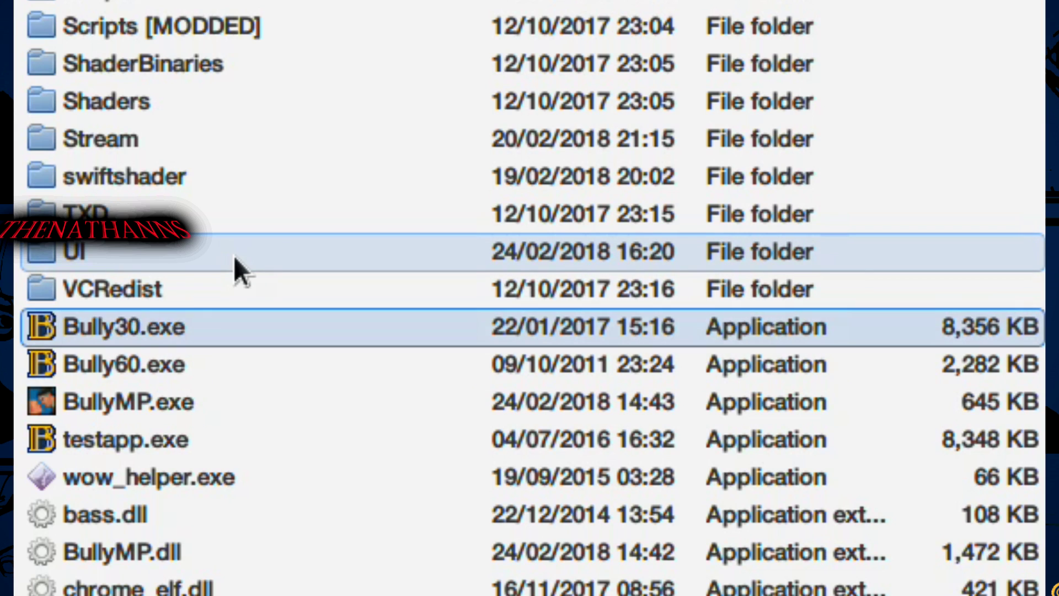
- Rename the Bully60.exe executable as Bully.exe
{"action": "left_click", "coordinate": [133, 365]}
{"action": "left_click", "coordinate": [137, 361]}
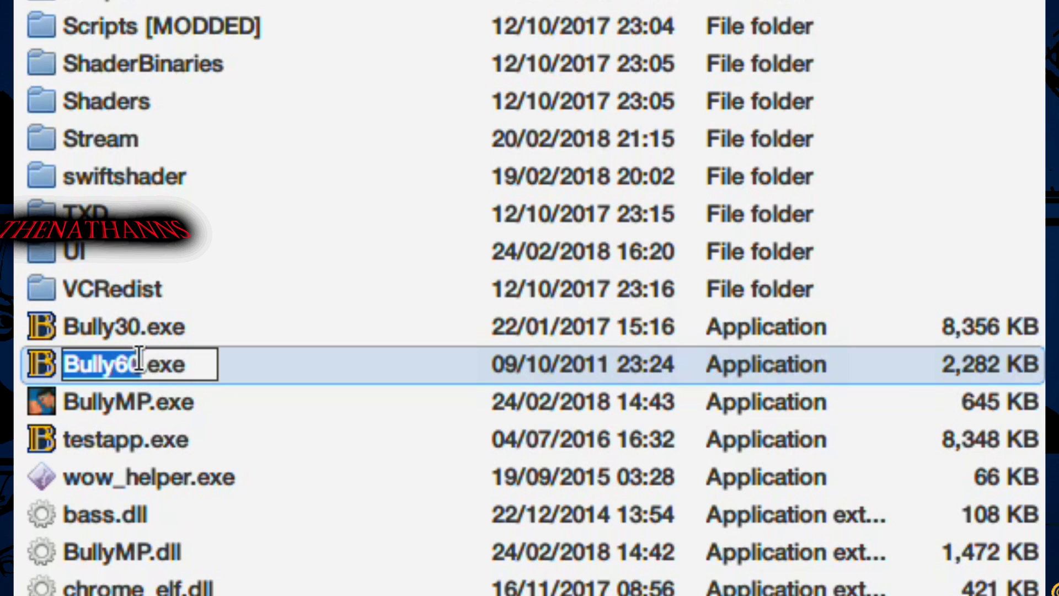
{"action": "left_click", "coordinate": [142, 363]}
{"action": "left_click_drag", "start_coordinate": [141, 364], "coordinate": [116, 357]}
{"action": "key", "text": "BackSpace"}
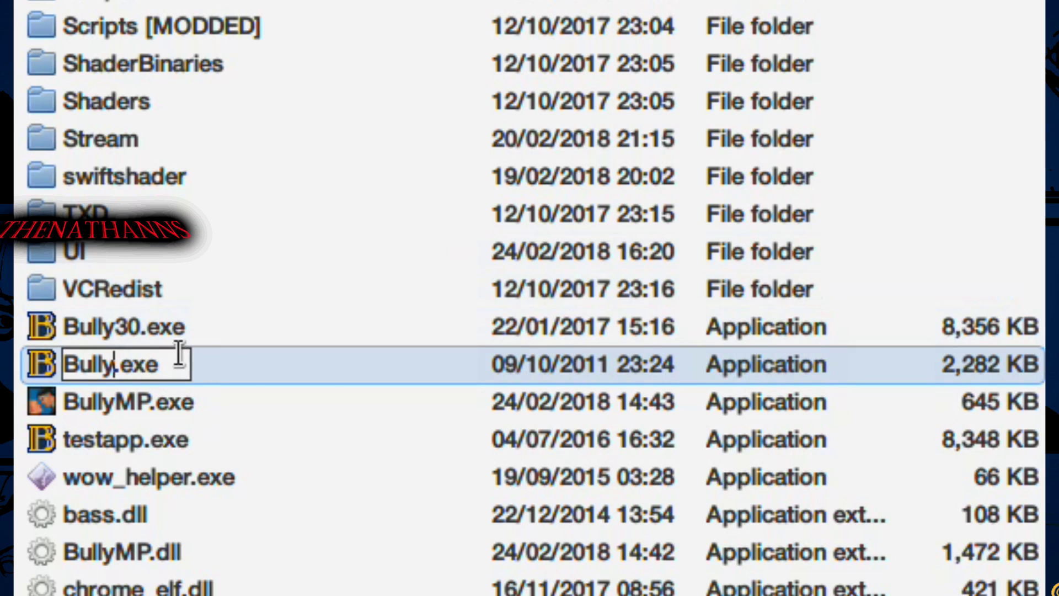
{"action": "key", "text": "Return"}
- Try to launch the multiplayer client with BullyMP.exe from the game folder
{"action": "left_click", "coordinate": [204, 413]}
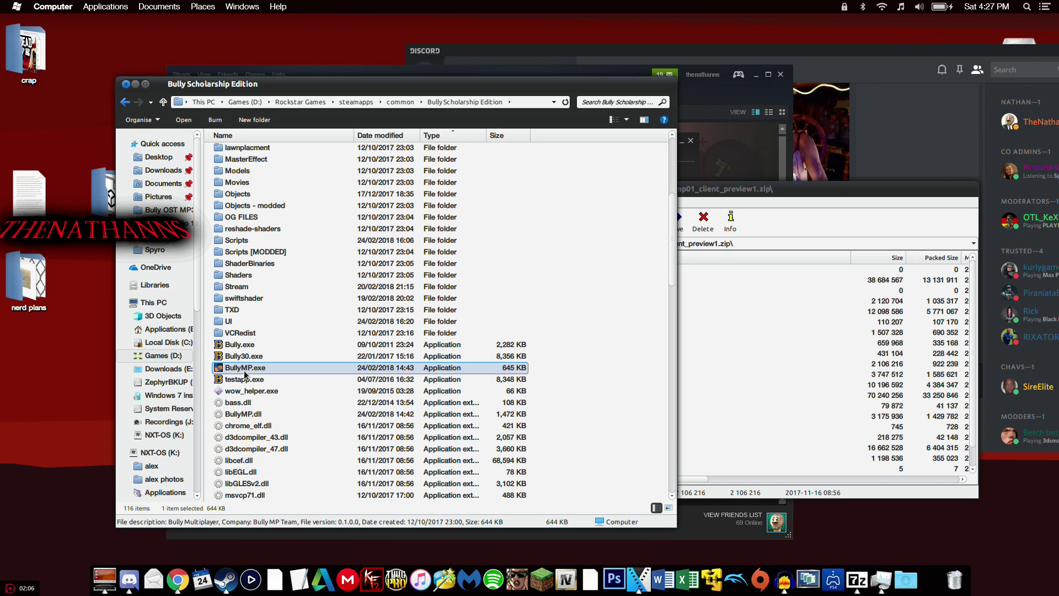
{"action": "double_click", "coordinate": [248, 368]}
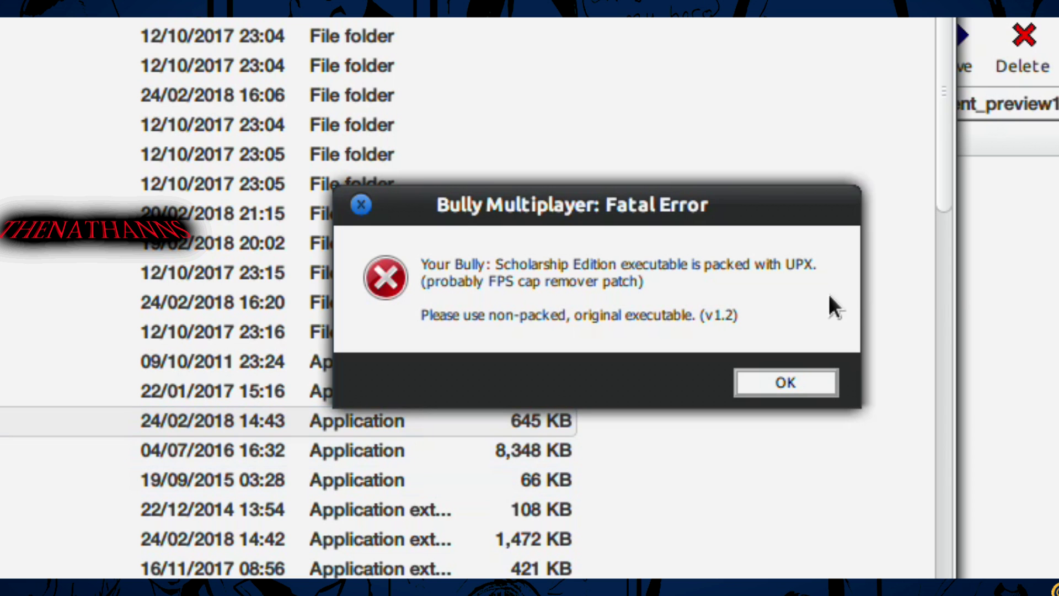
{"action": "left_click", "coordinate": [780, 384]}
{"action": "key", "text": "Up"}
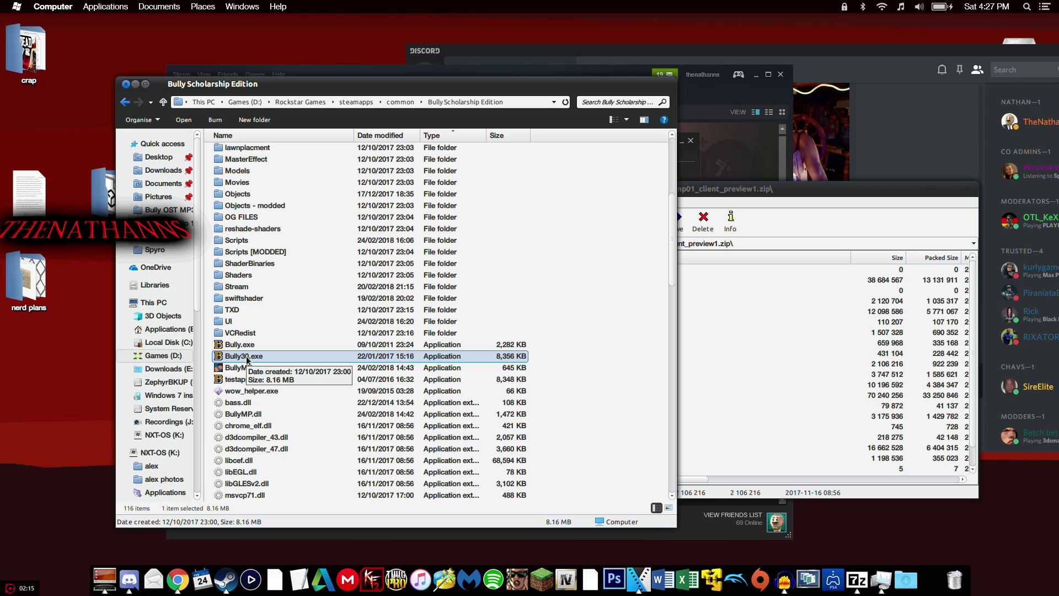
- Rename the 2,282 KB executable Bully.exe back to Bully60.exe
{"action": "left_click", "coordinate": [237, 348]}
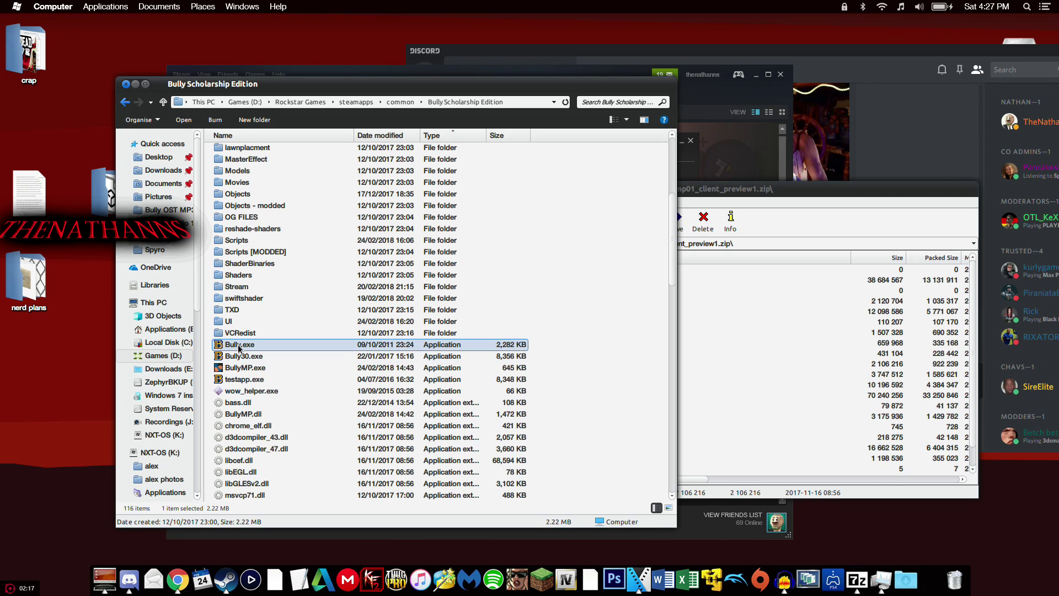
{"action": "left_click", "coordinate": [244, 346]}
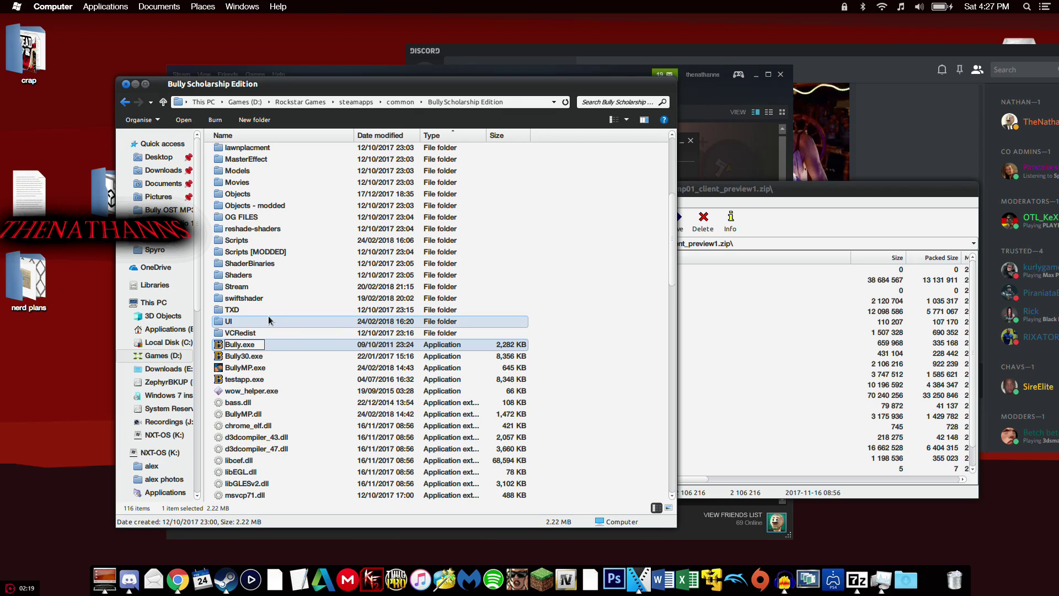
{"action": "type", "text": "60"}
{"action": "key", "text": "Return"}
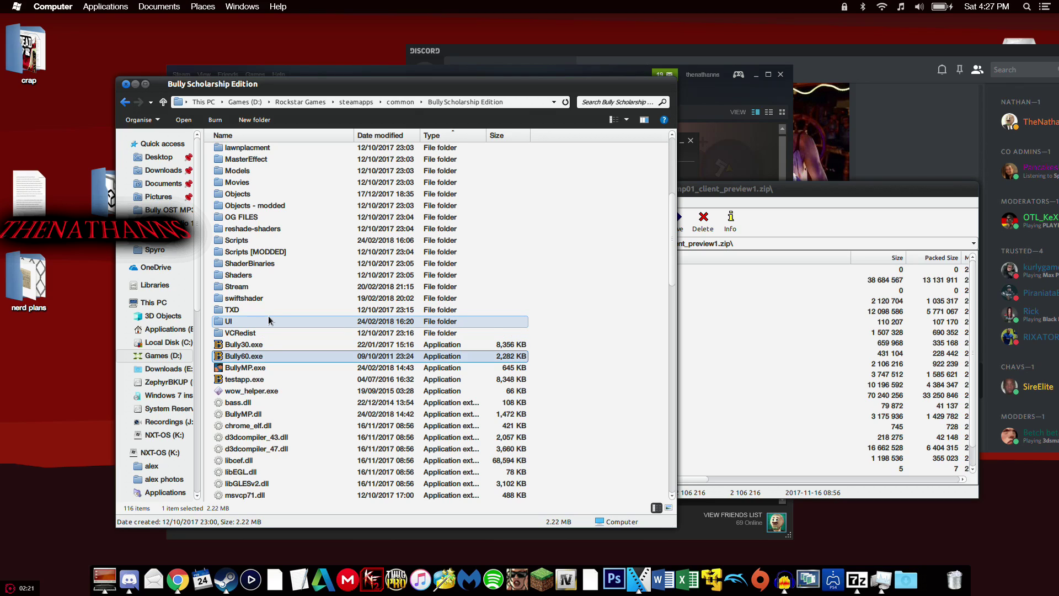
- Rename the 8,356 KB executable Bully30.exe back to Bully.exe
{"action": "left_click", "coordinate": [249, 346]}
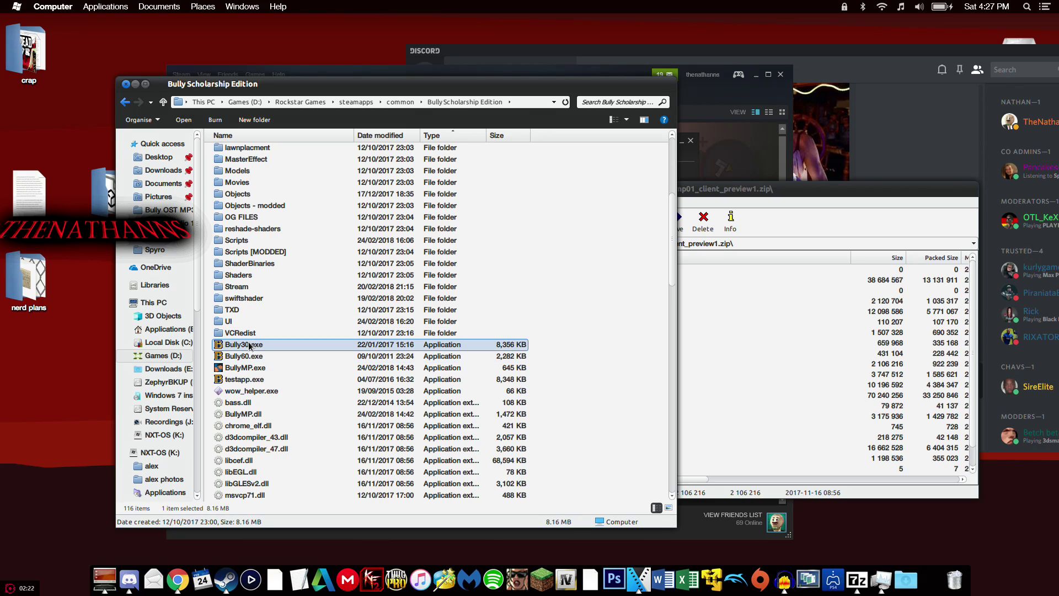
{"action": "left_click", "coordinate": [246, 347]}
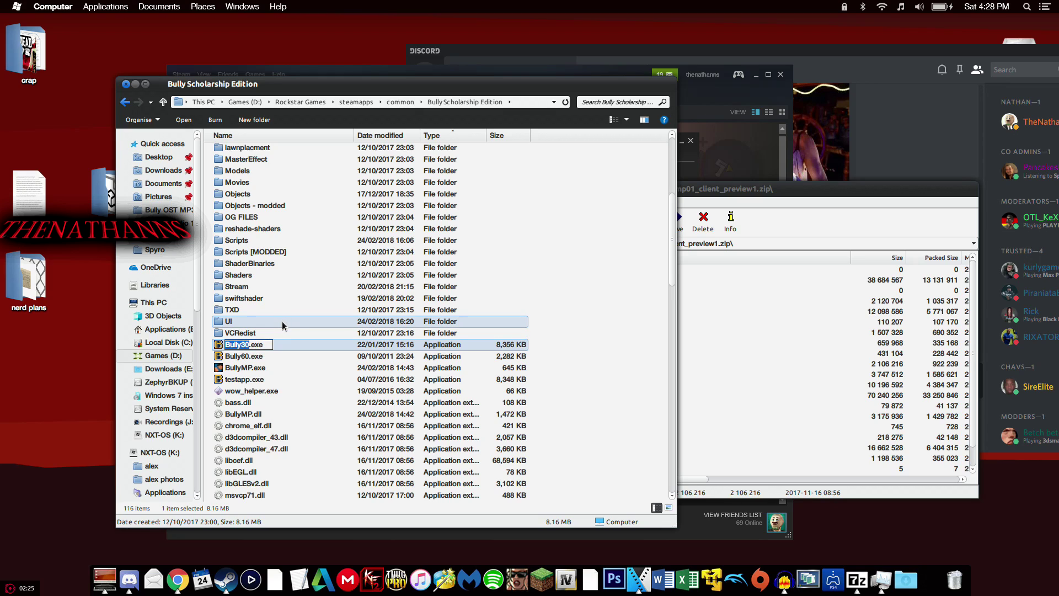
{"action": "type", "text": "bU"}
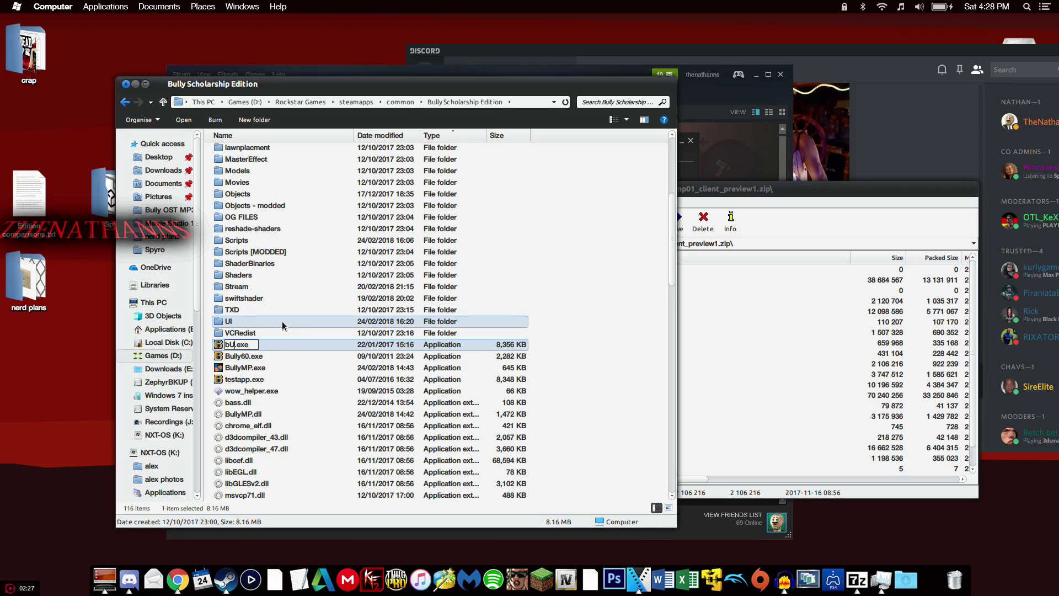
{"action": "type", "text": "lly"}
{"action": "key", "text": "Return"}
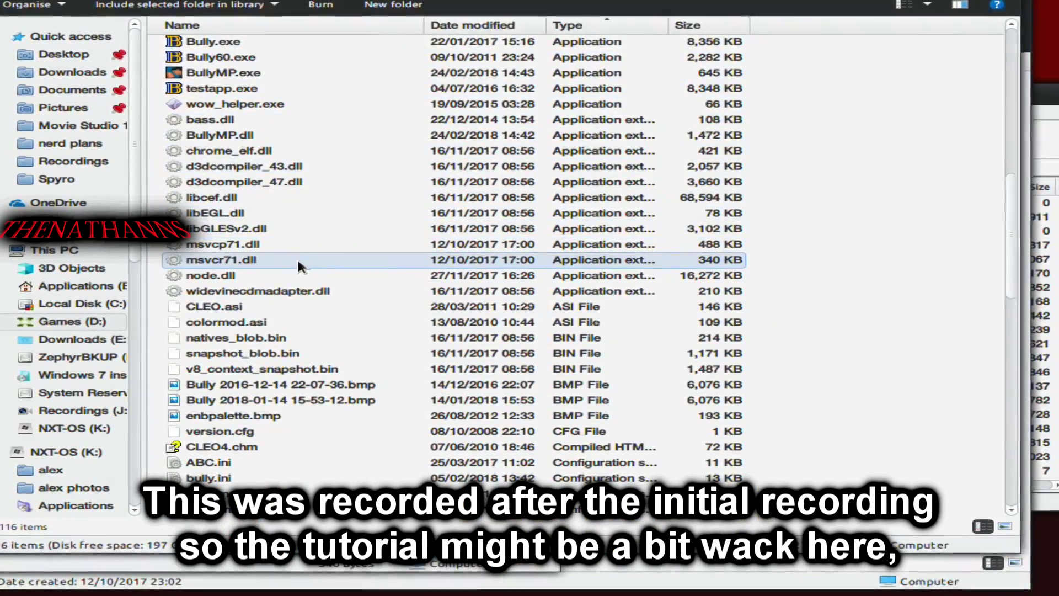
- Launch the multiplayer client and browse the Bully Scholarship Edition folder for the game executable it asks for
{"action": "scroll", "coordinate": [331, 286], "scroll_direction": "up", "scroll_amount": 3}
{"action": "left_click", "coordinate": [226, 196]}
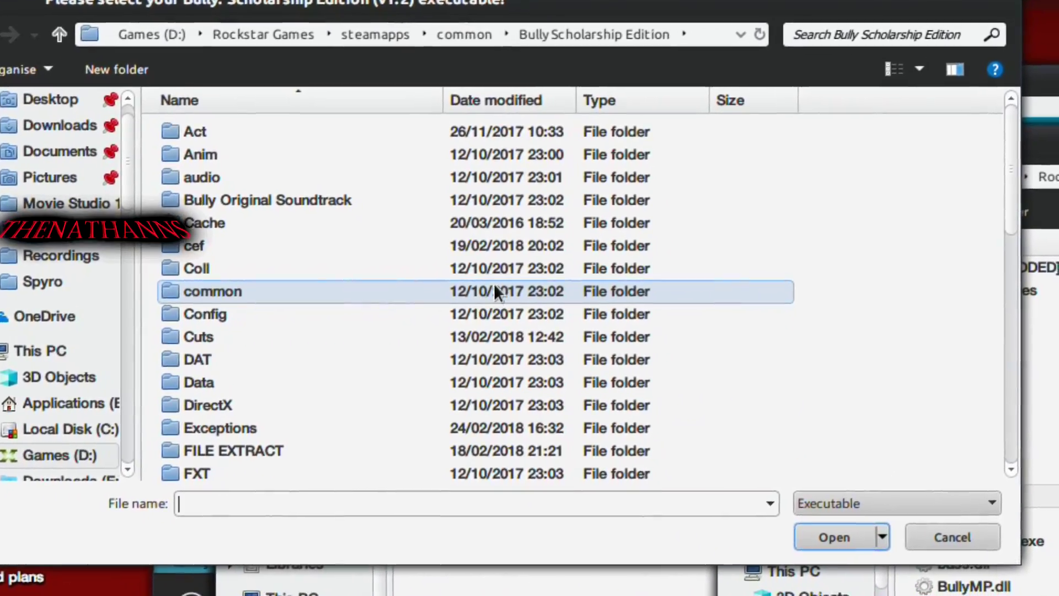
{"action": "scroll", "coordinate": [555, 221], "scroll_direction": "down", "scroll_amount": 9}
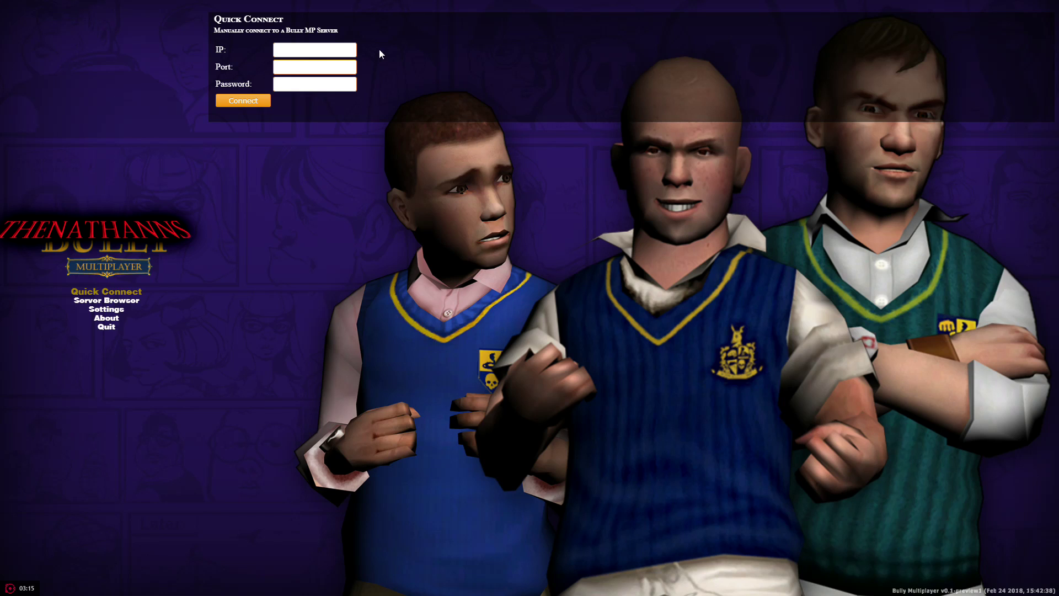
- View the Quick Connect form and the Server Browser list, and open the multiplayer client's Settings
{"action": "left_click", "coordinate": [334, 52]}
{"action": "left_click", "coordinate": [134, 301]}
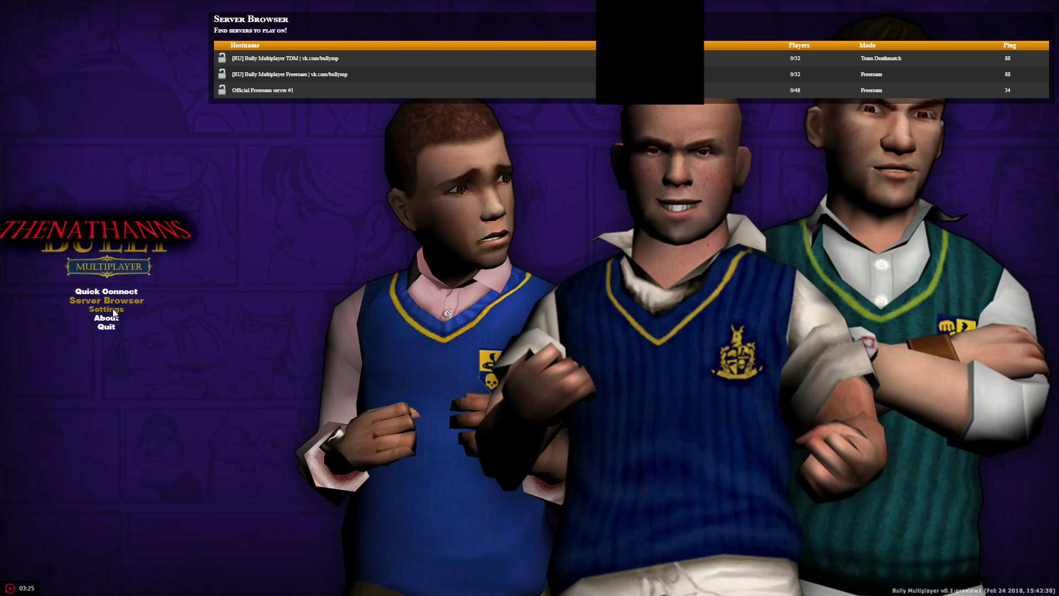
{"action": "left_click", "coordinate": [112, 309]}
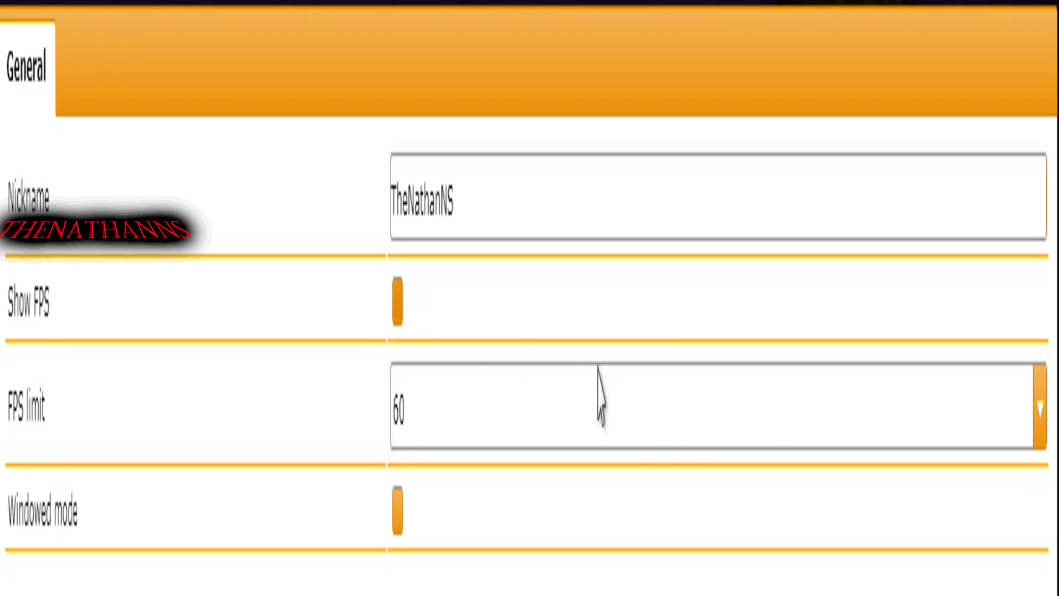
- Check the available FPS limits while keeping 60, enable Show FPS, and leave the settings
{"action": "left_click", "coordinate": [1040, 410]}
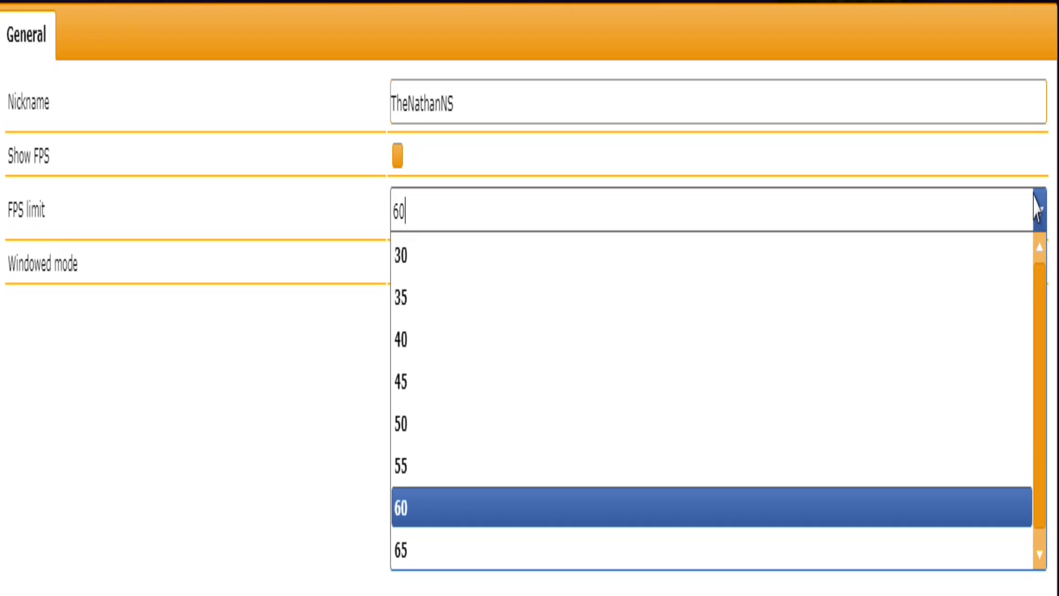
{"action": "left_click", "coordinate": [1040, 221]}
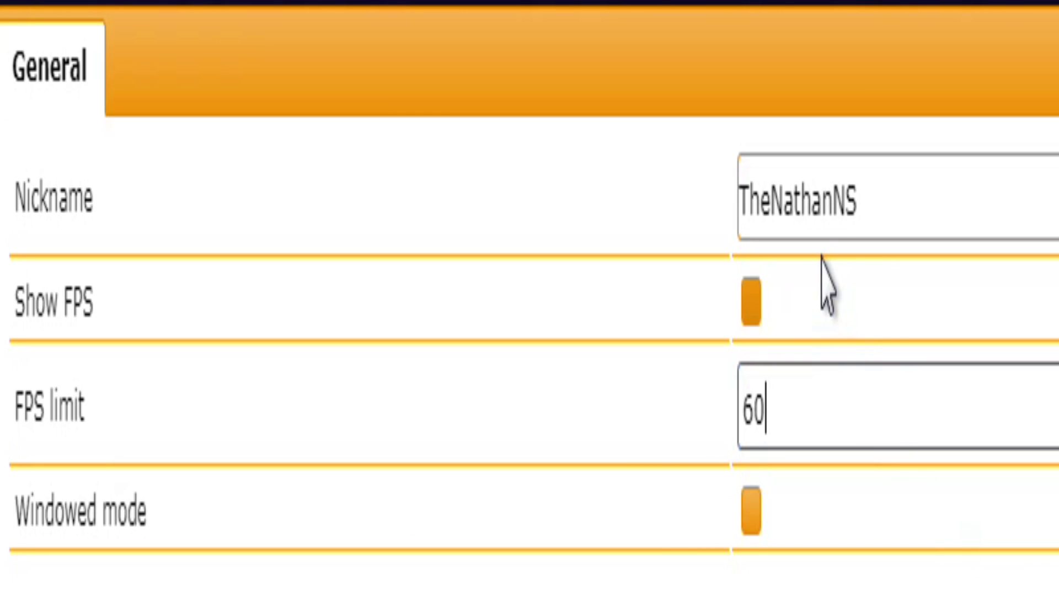
{"action": "left_click", "coordinate": [753, 302]}
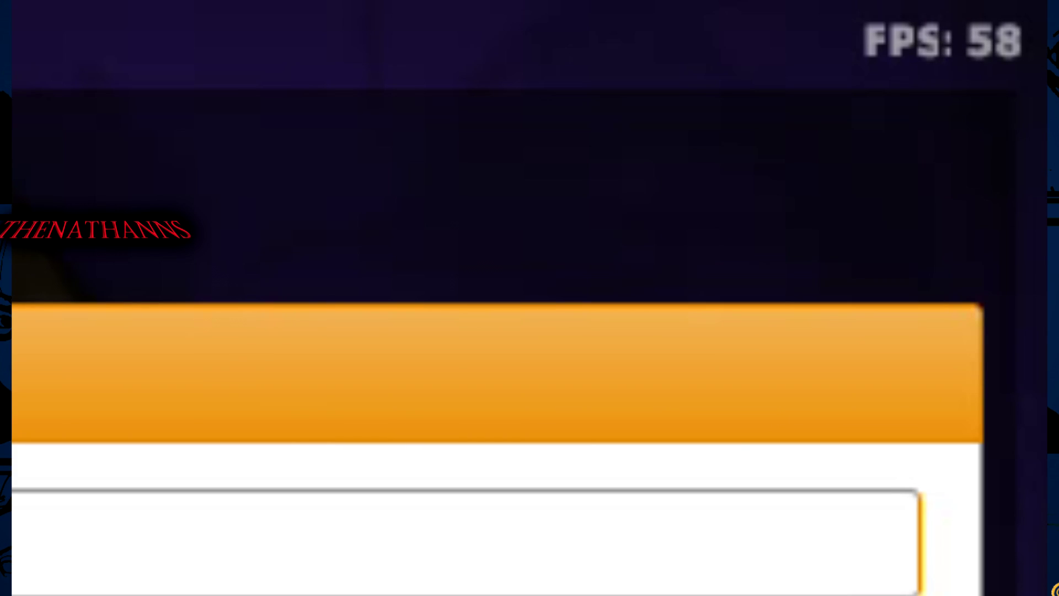
{"action": "key", "text": "Escape"}
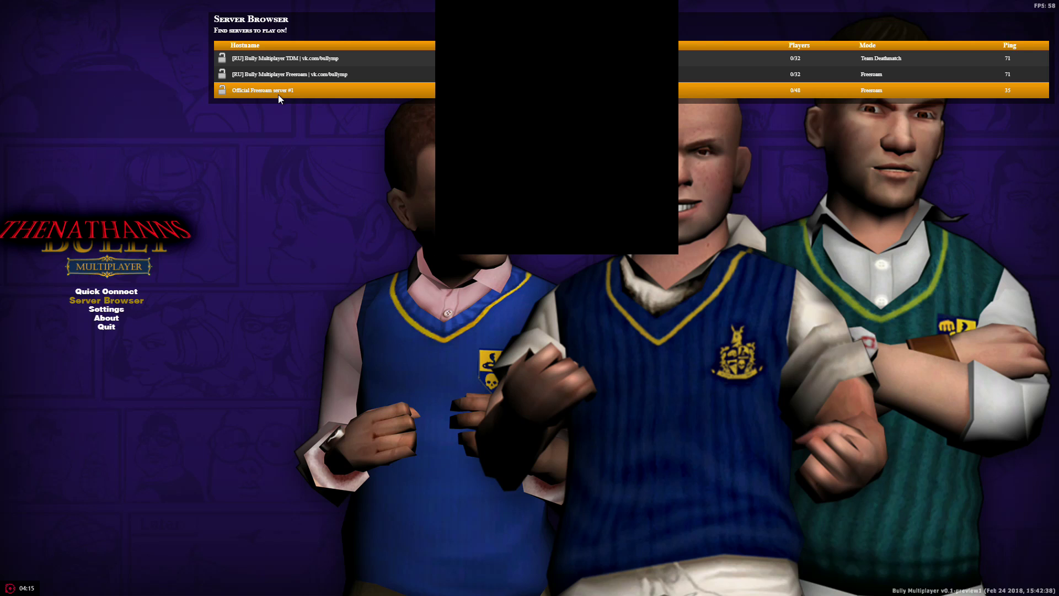
- Join Official Freeroam server #1 from the Server Browser and run the character along the street
{"action": "double_click", "coordinate": [278, 95]}
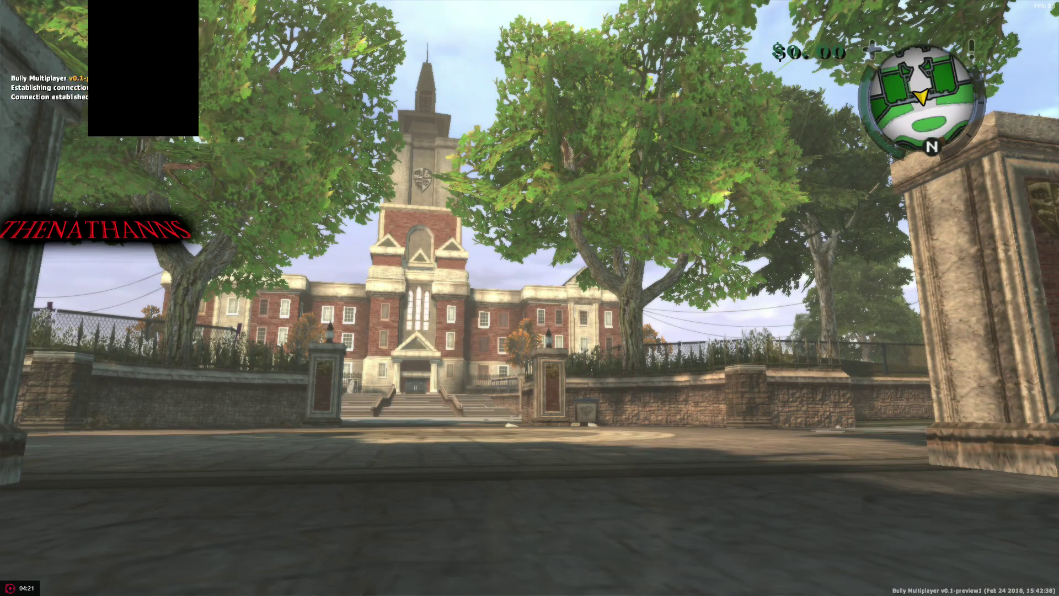
{"action": "key", "text": "s"}
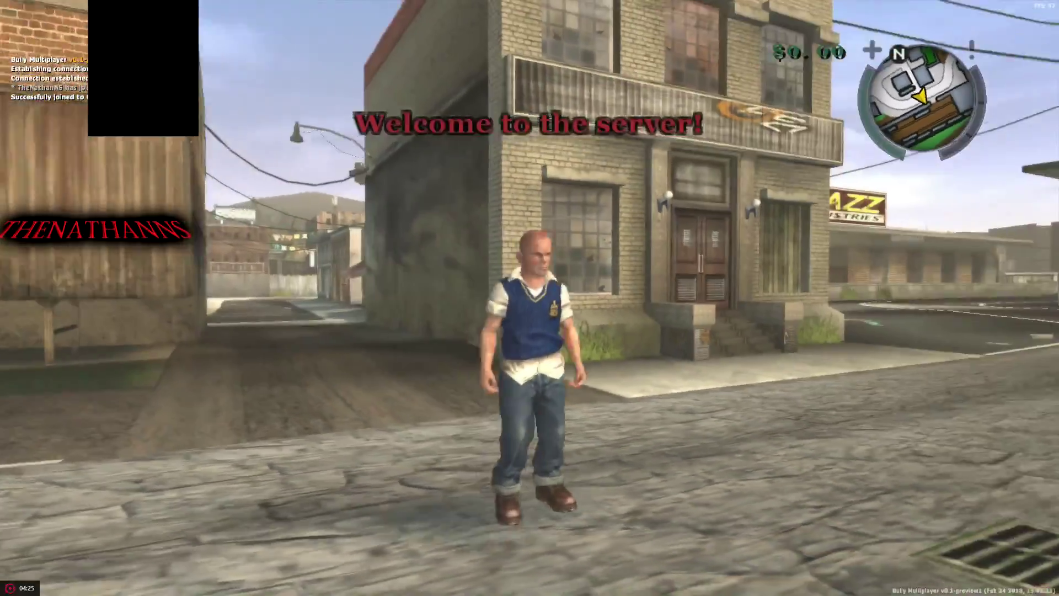
{"action": "key", "text": "a"}
{"action": "key", "text": "w"}
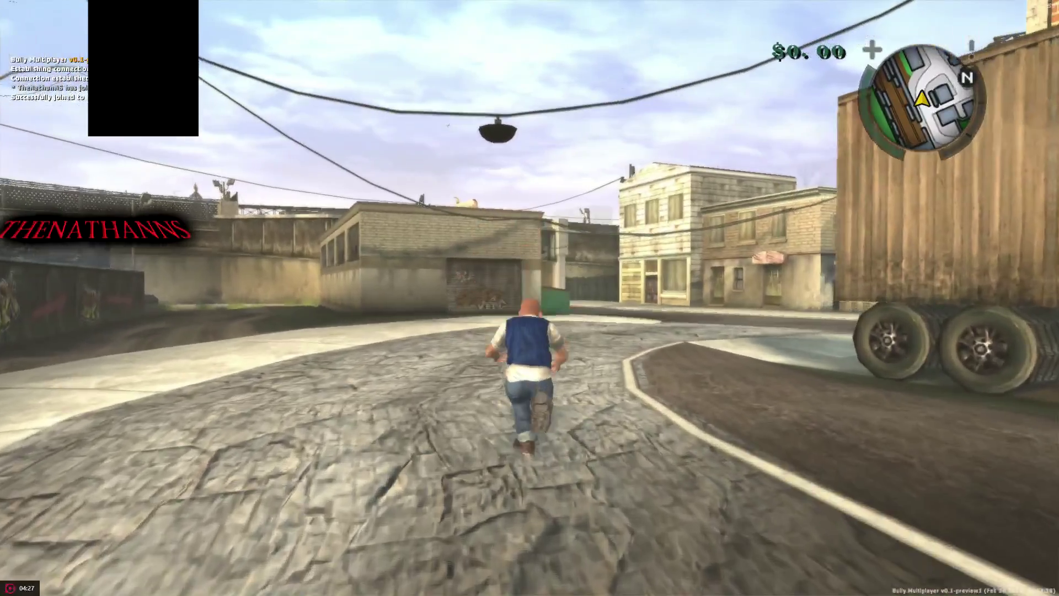
- View the list of players connected to the server, close it, and run on toward the buildings ahead
{"action": "key", "text": "m"}
{"action": "key", "text": "m"}
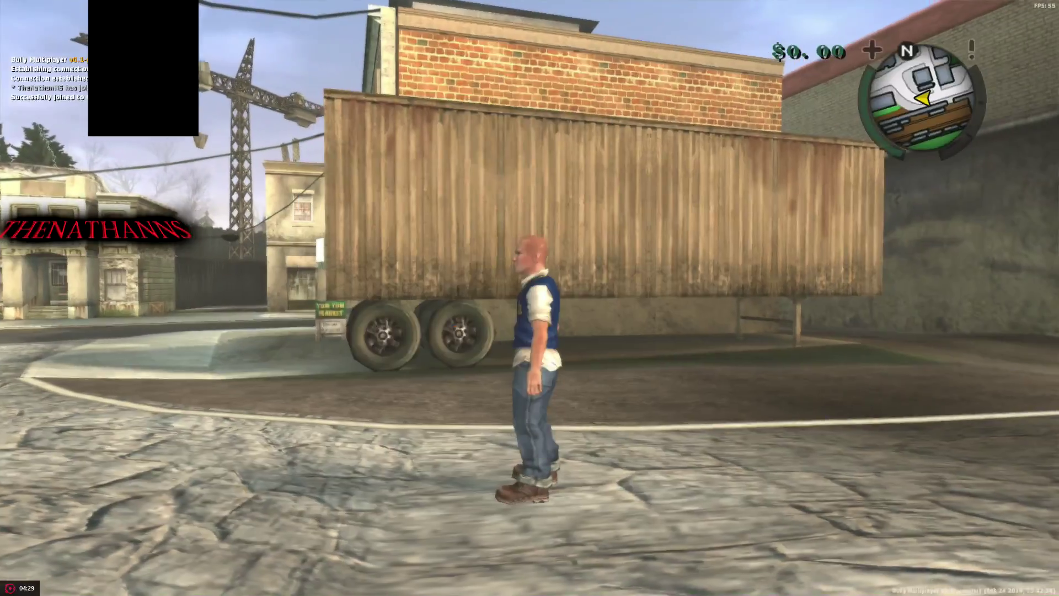
{"action": "key", "text": "Tab"}
{"action": "key", "text": "w"}
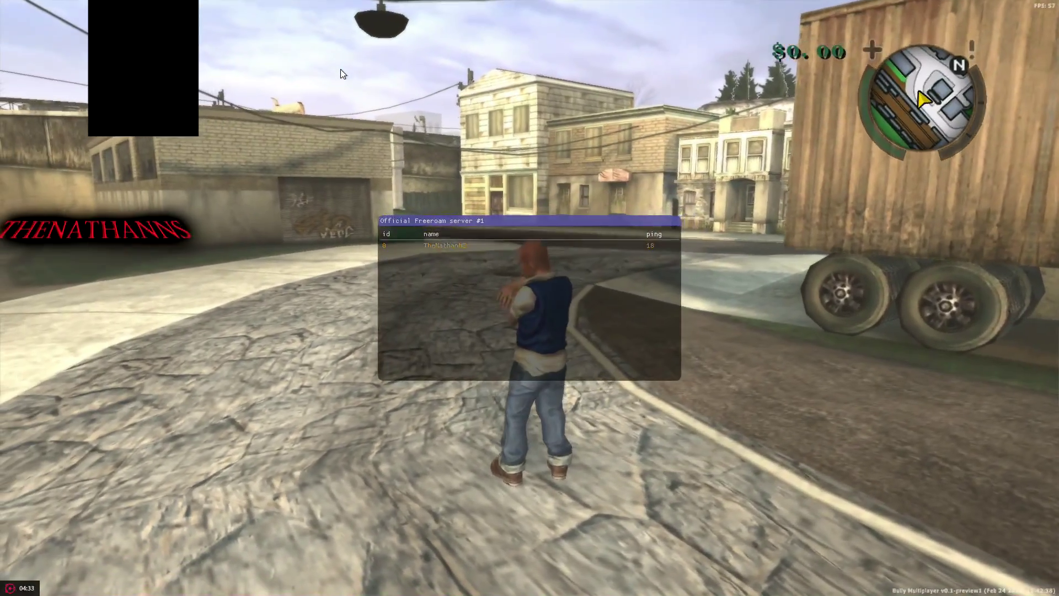
{"action": "key", "text": "Tab"}
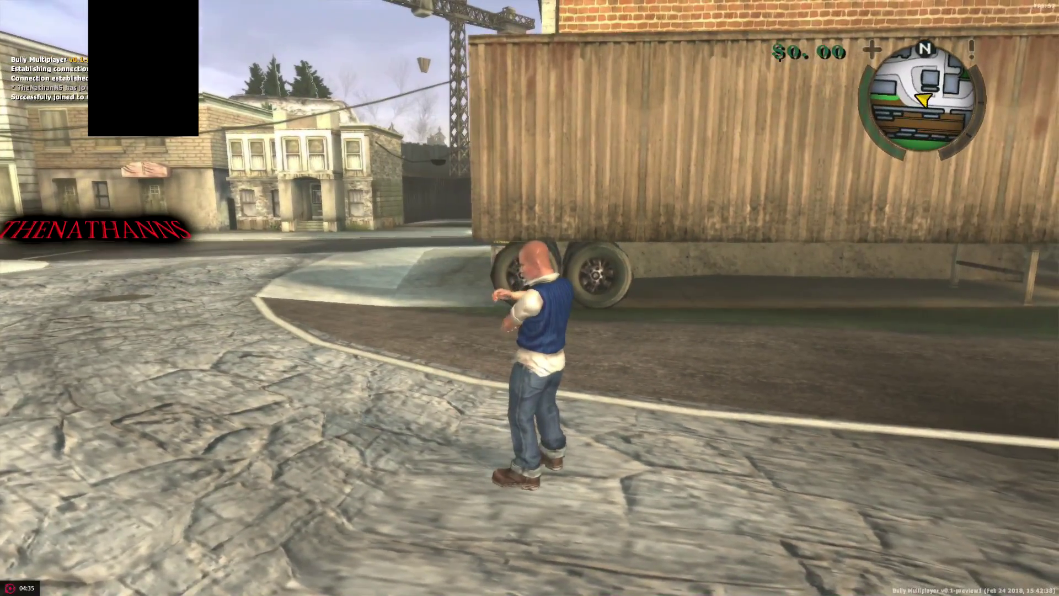
{"action": "key", "text": "w"}
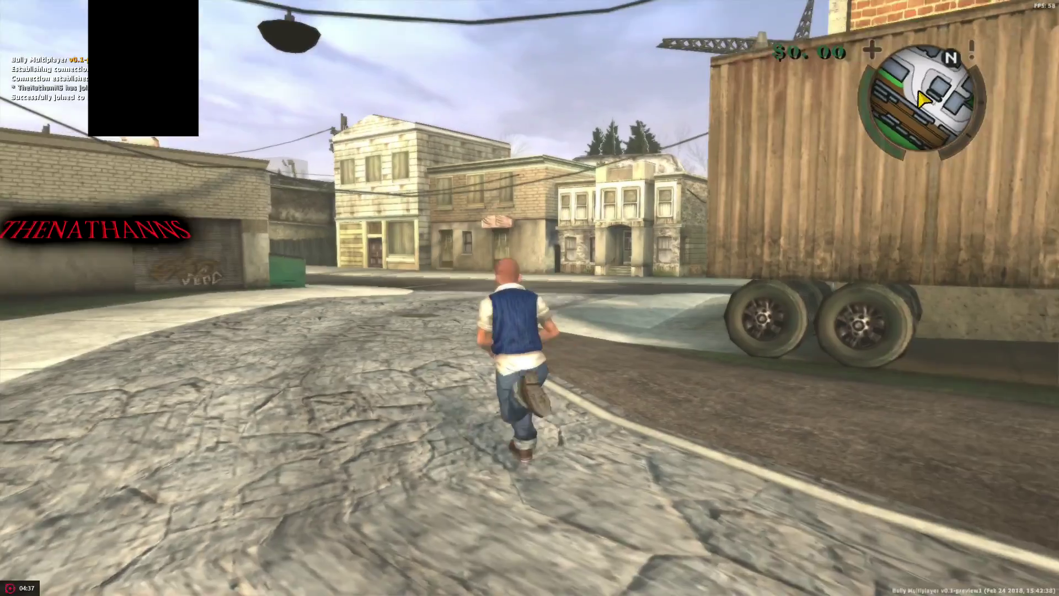
- Send the chat message "hi there" to the server
{"action": "key", "text": "t"}
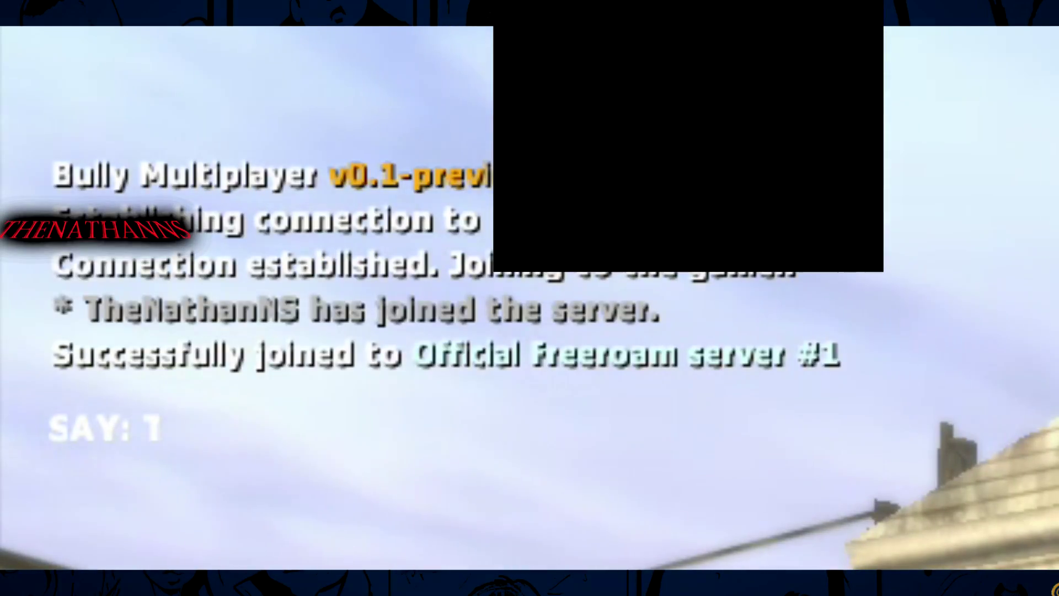
{"action": "type", "text": "hi there"}
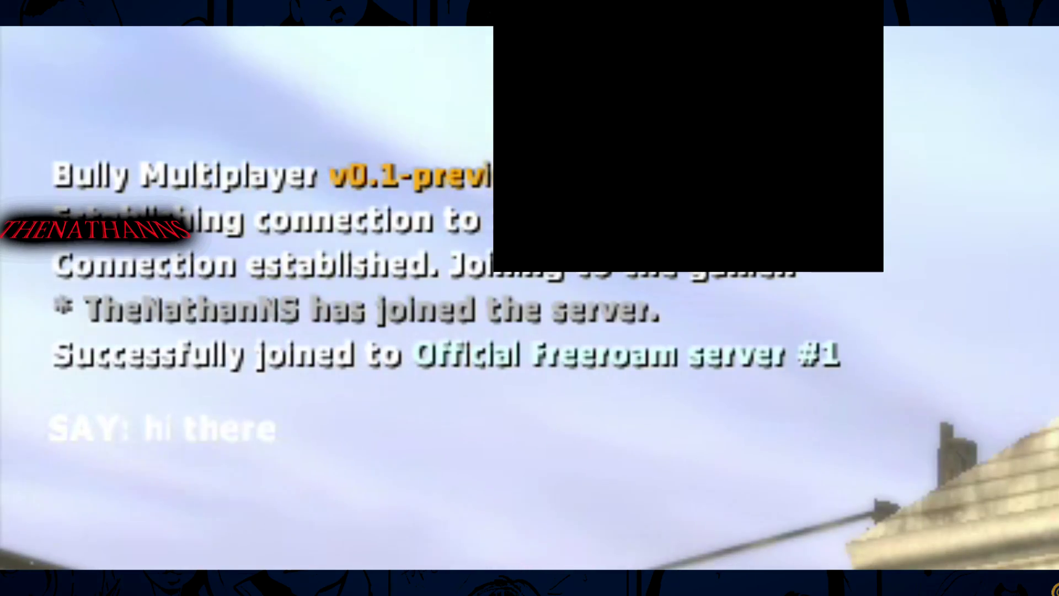
{"action": "key", "text": "Return"}
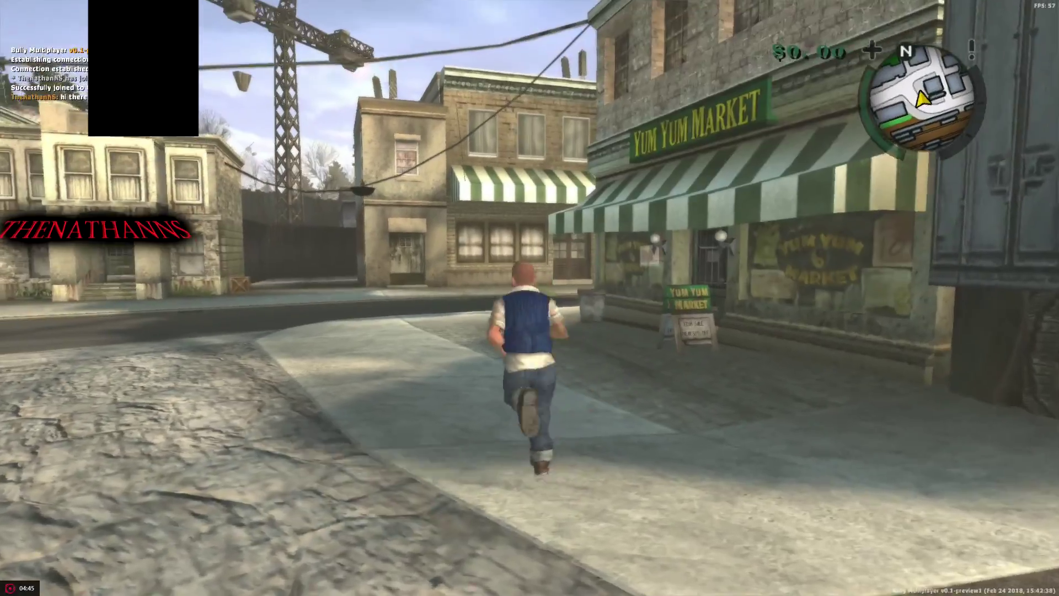
- Run the character past the Yum Yum Market onto the pavement facing Slab o' Meat
{"action": "key", "text": "w"}
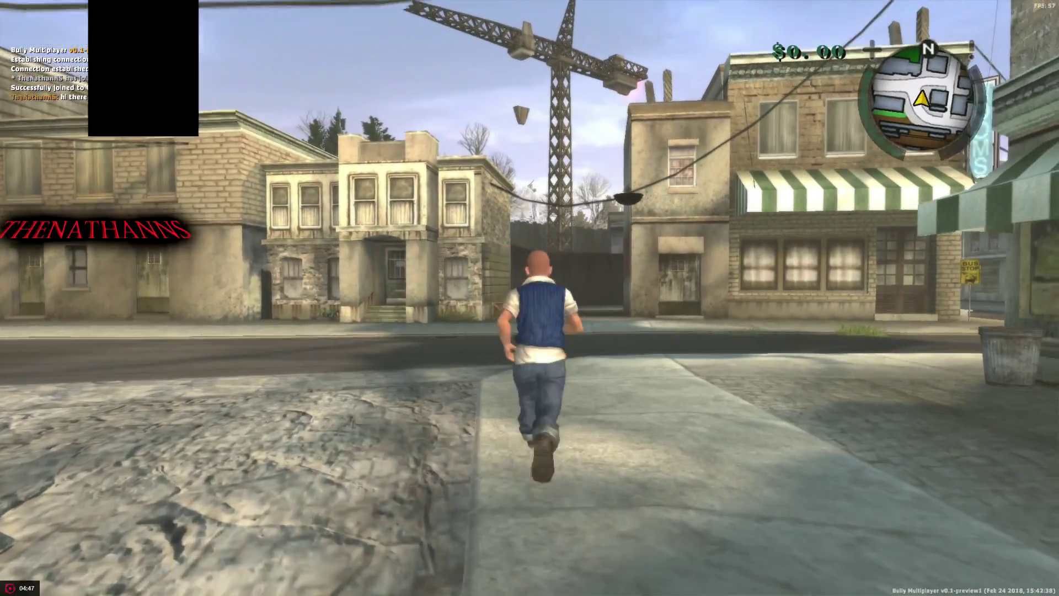
{"action": "key", "text": "d"}
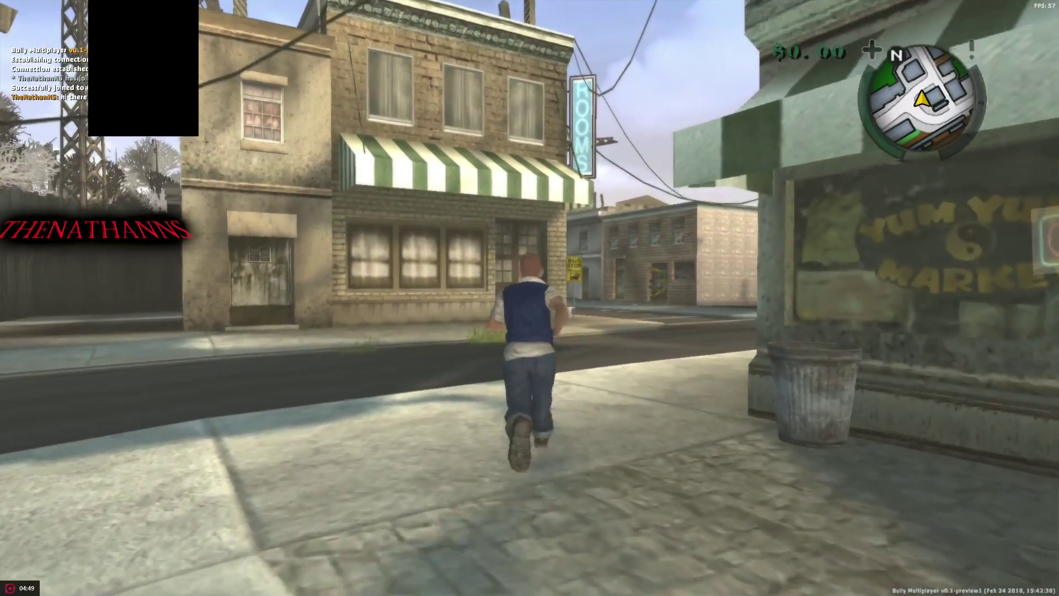
{"action": "key", "text": "w"}
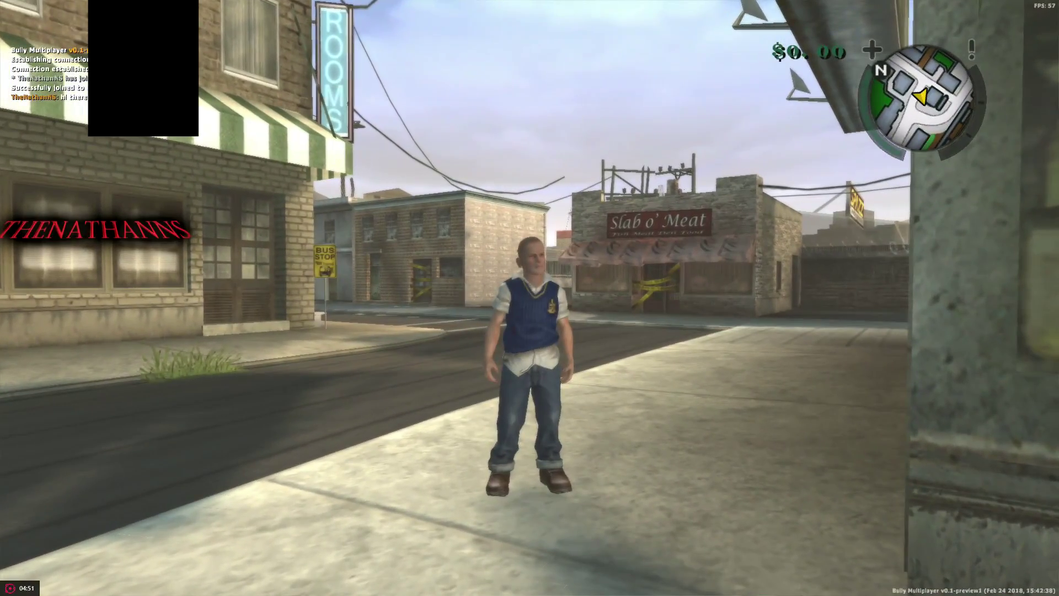
- Look up the usage of the /skin chat command, change the player model to ID 24, and move the character around
{"action": "type", "text": "t/sk"}
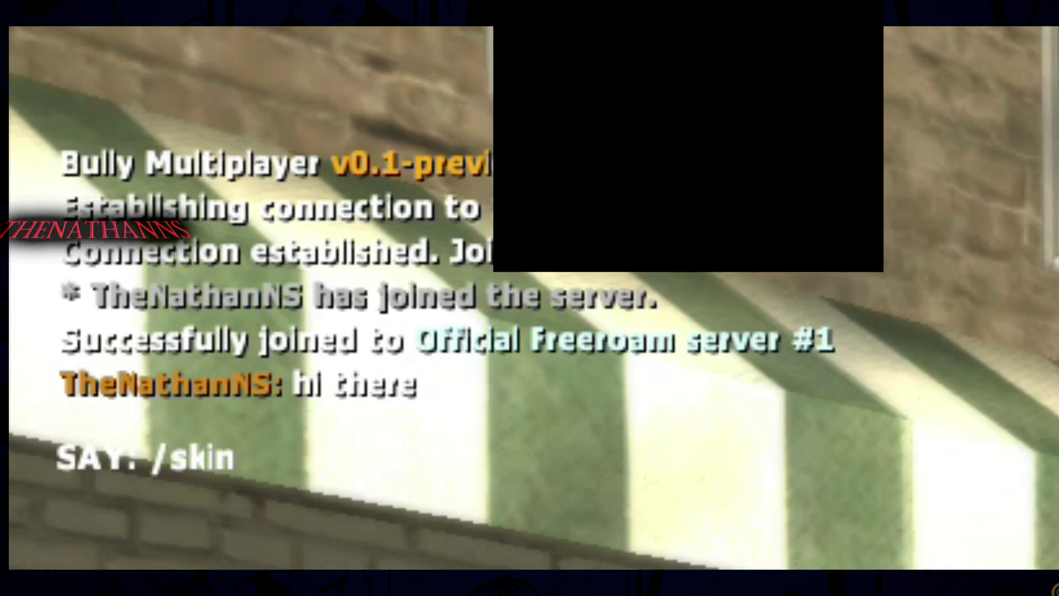
{"action": "key", "text": "Return"}
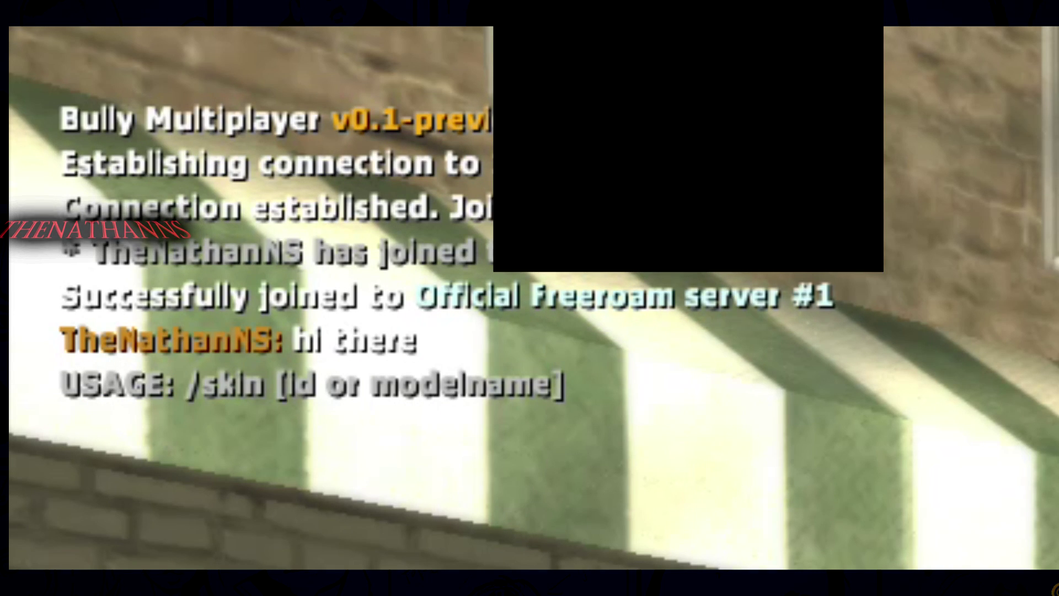
{"action": "key", "text": "t"}
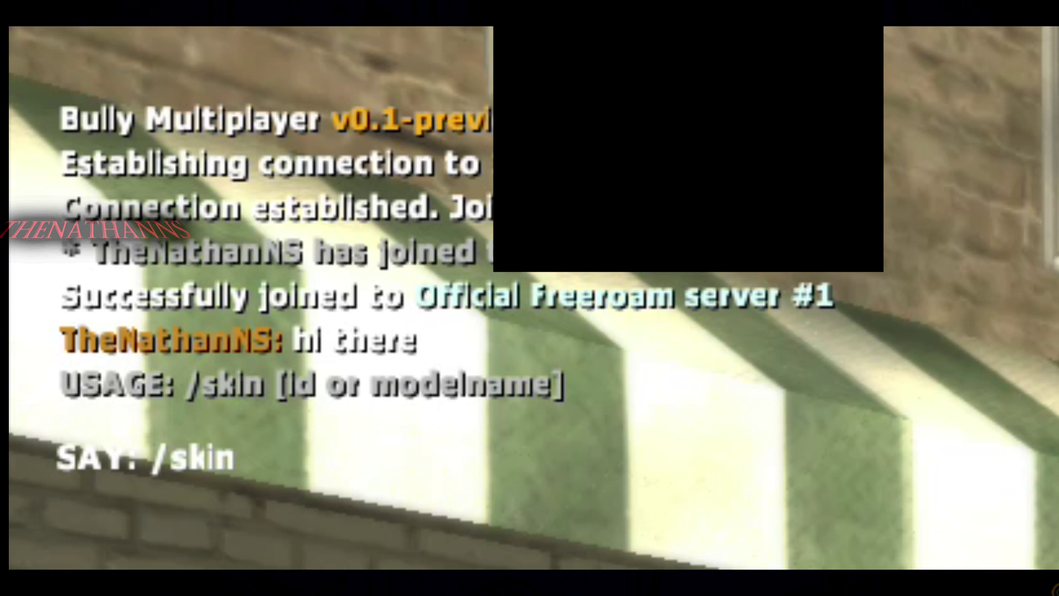
{"action": "key", "text": "Return"}
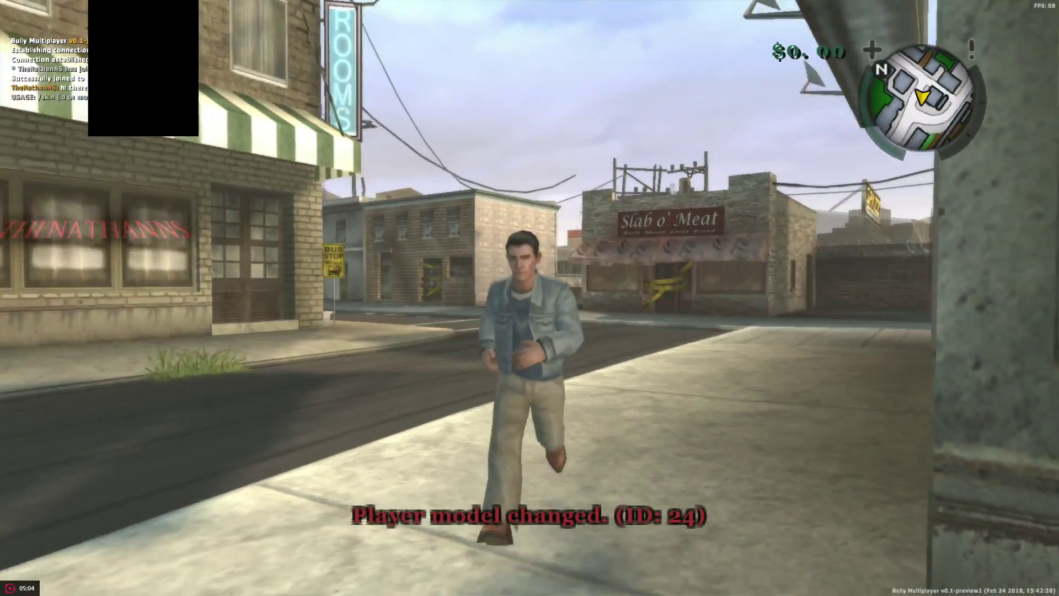
{"action": "key", "text": "s"}
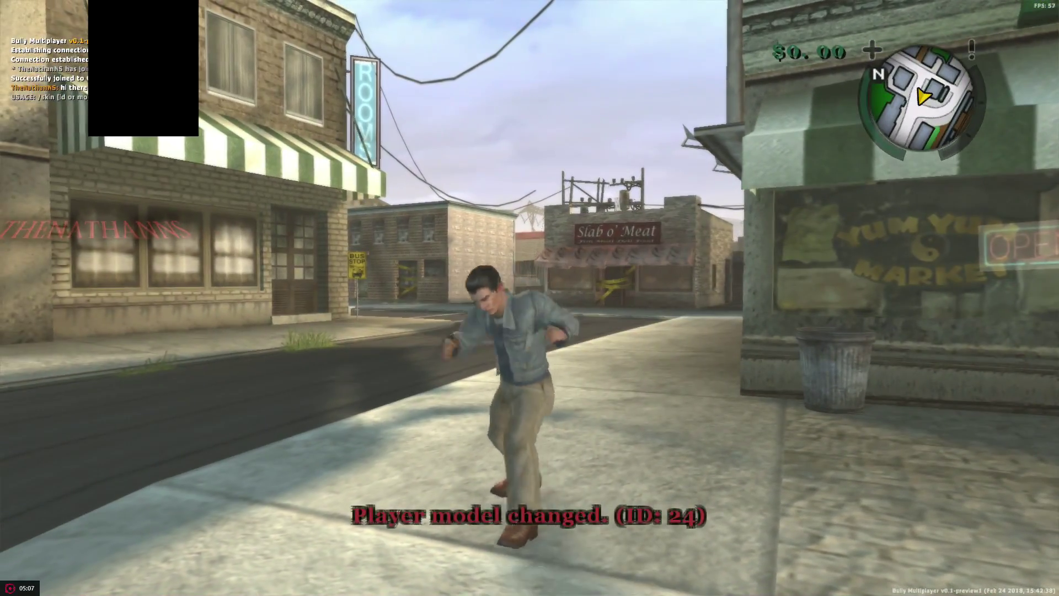
{"action": "key", "text": "w"}
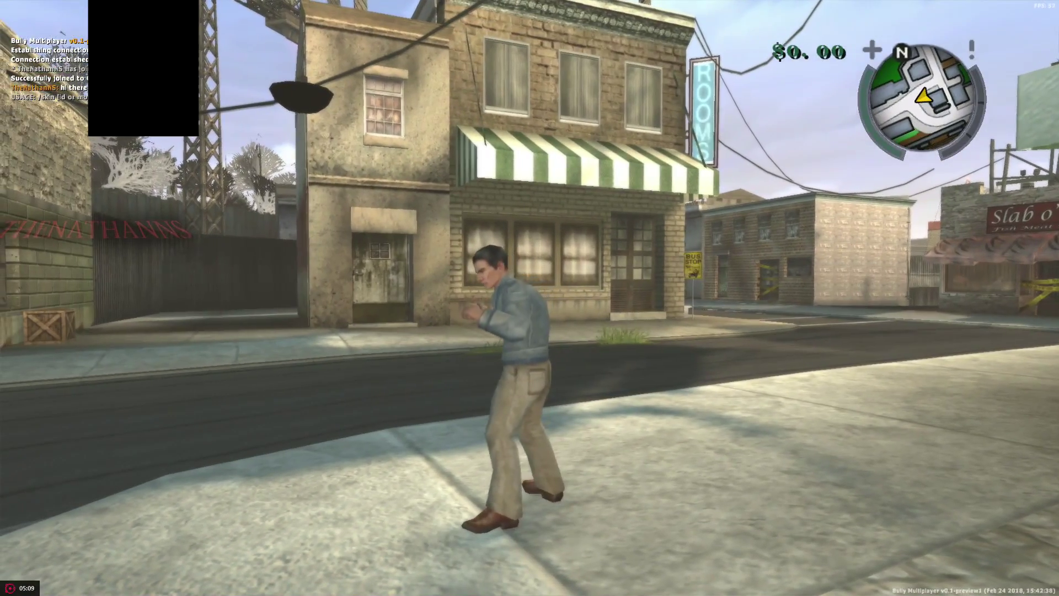